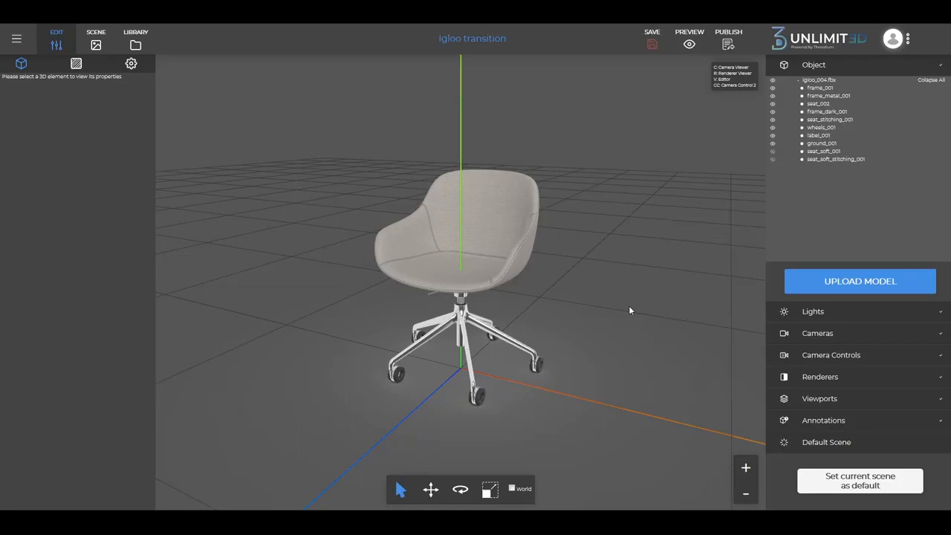
Add a camera transition named trans_seats with Camera Viewer as its target
left_click(141, 46)
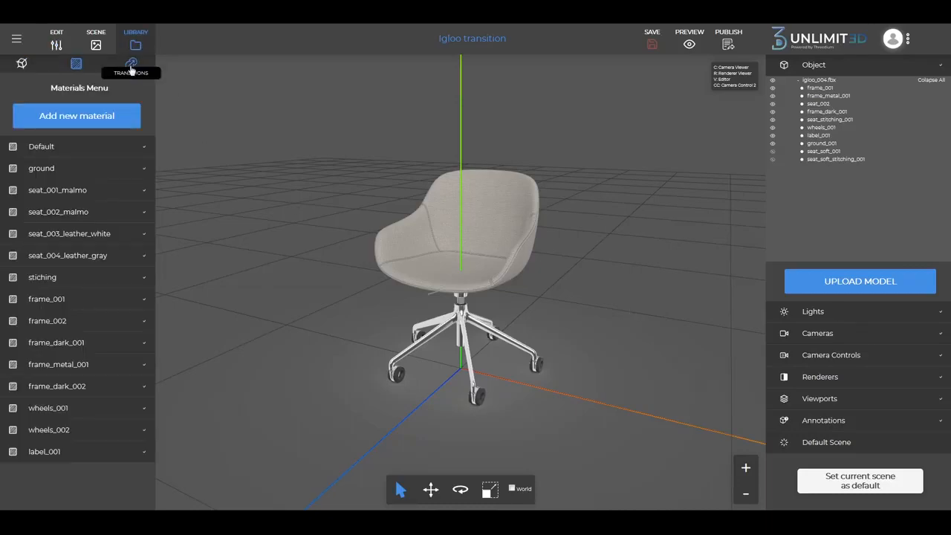
left_click(131, 65)
left_click(91, 117)
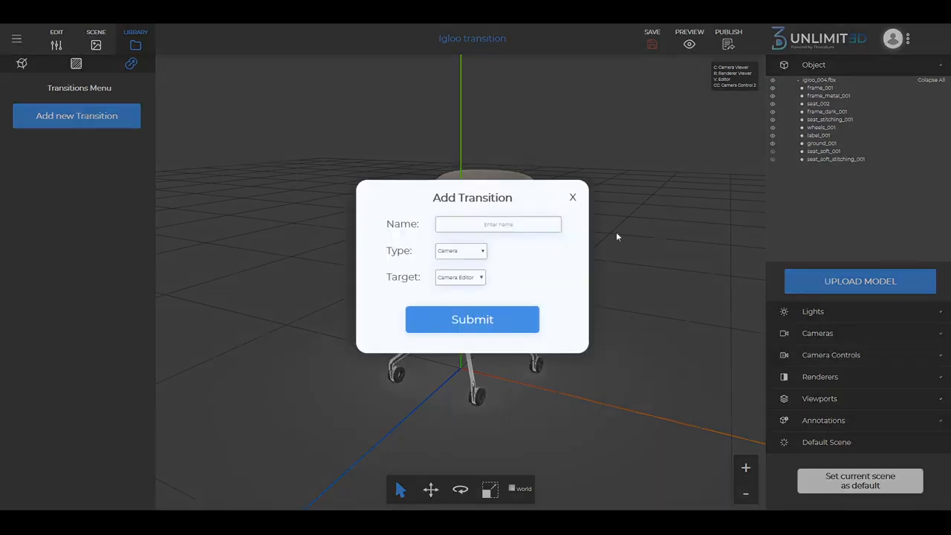
type("trans_seats")
left_click(479, 252)
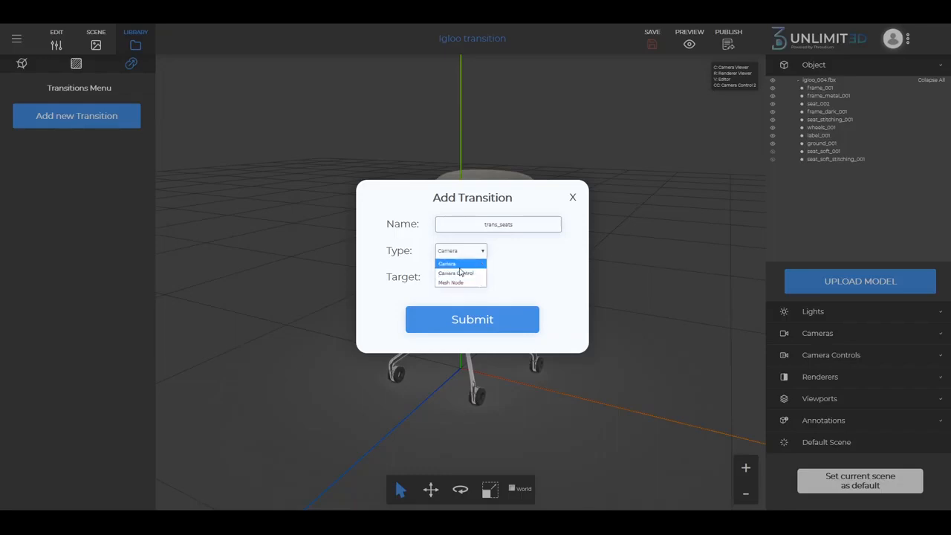
left_click(459, 268)
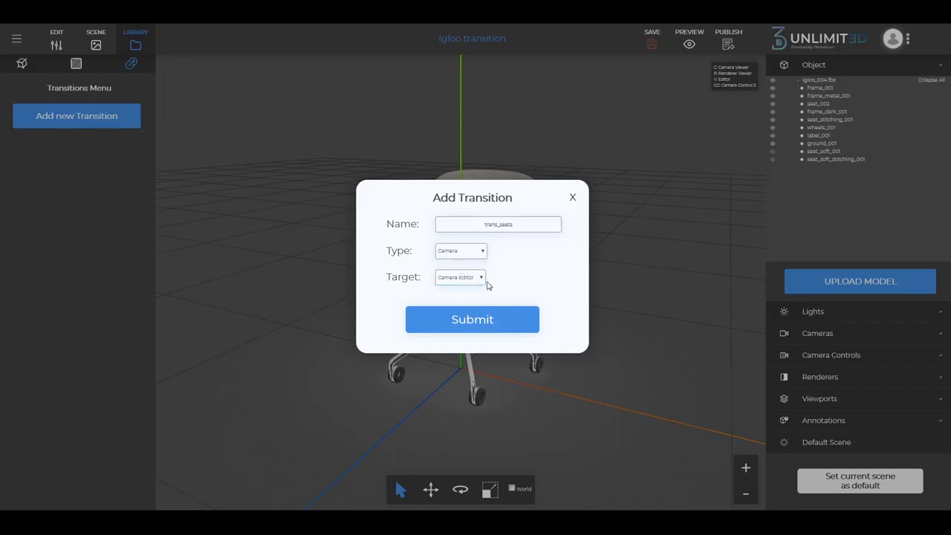
left_click(482, 278)
left_click(471, 300)
left_click(481, 320)
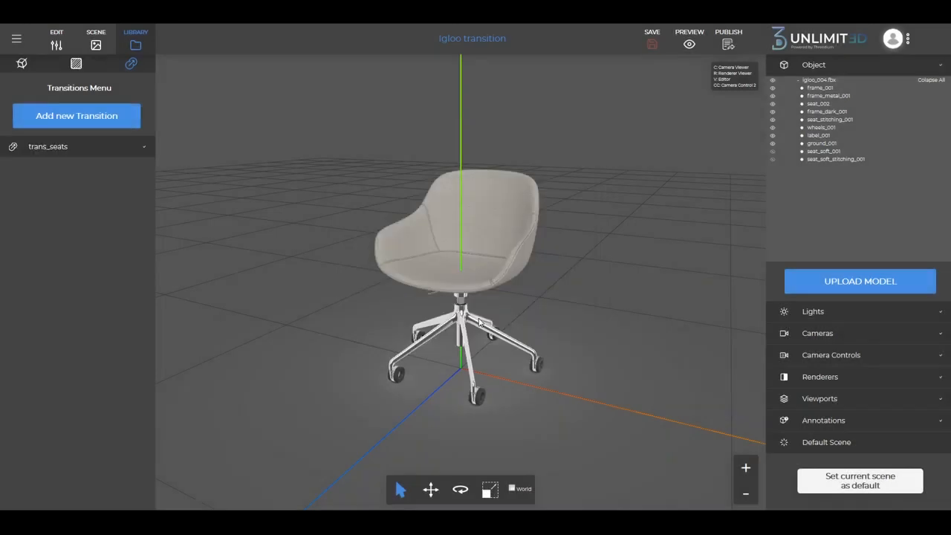
Open the trans_seats settings and frame the chair in a closer three-quarter view of the seat
left_click(113, 152)
left_click_drag(593, 255, 581, 252)
scroll(552, 190, "up", 5)
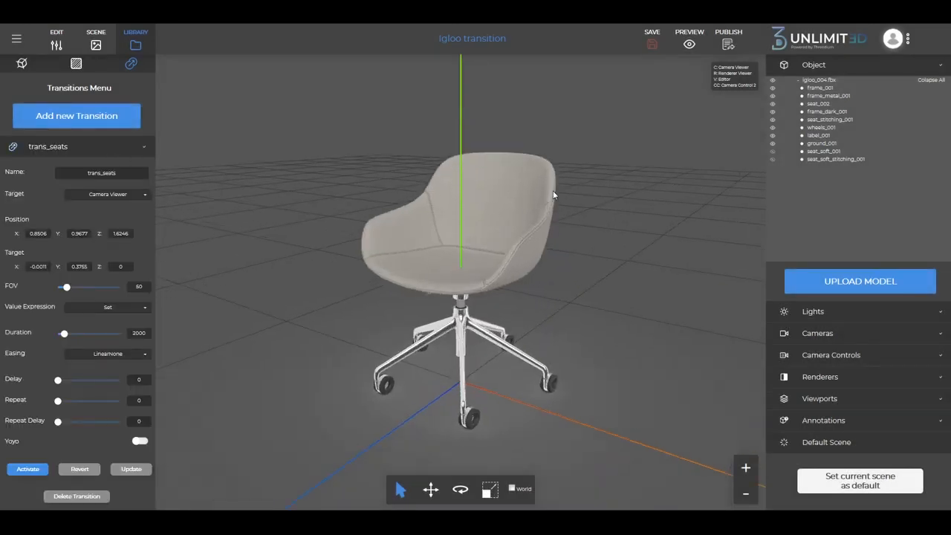
scroll(552, 191, "down", 3)
scroll(568, 208, "up", 2)
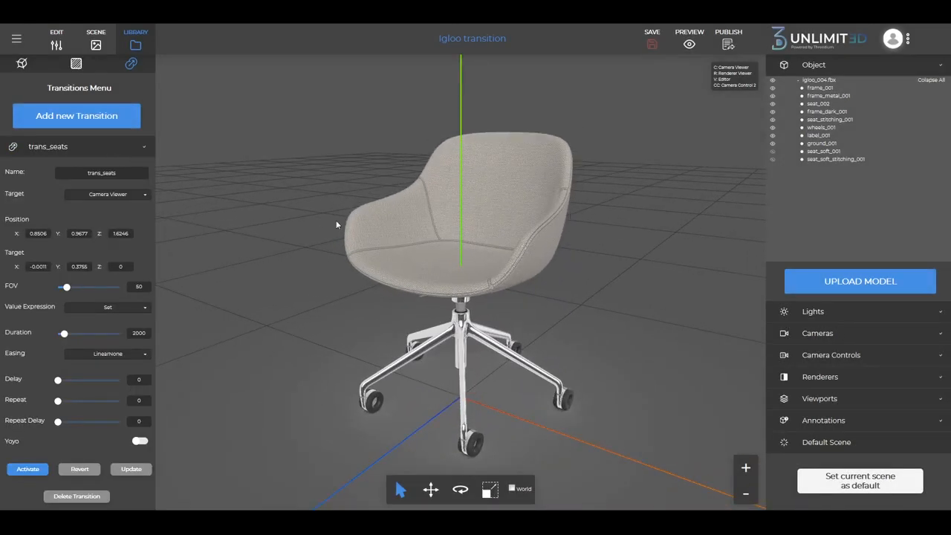
left_click(81, 199)
left_click(104, 215)
mouse_move(518, 295)
left_mouse_down()
mouse_move(494, 301)
mouse_move(506, 303)
left_mouse_up()
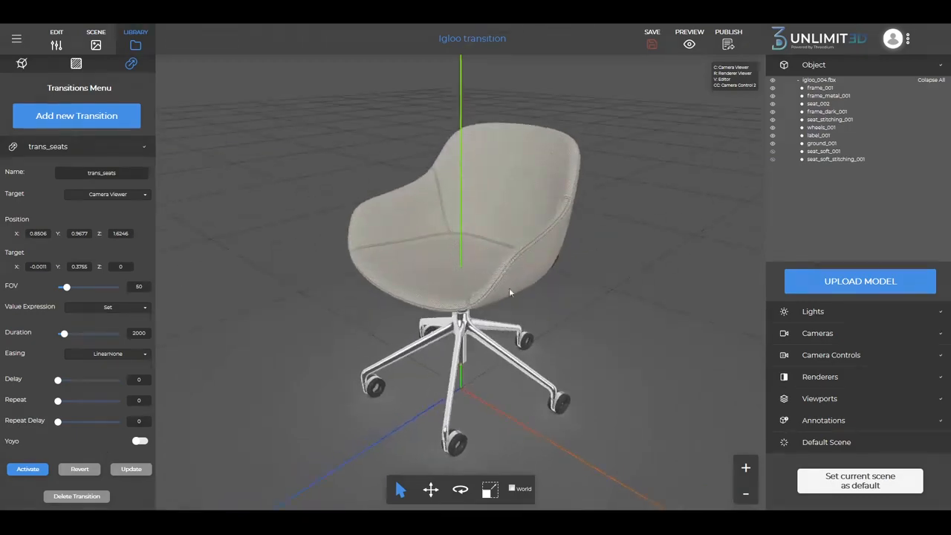
scroll(506, 302, "up", 5)
scroll(565, 253, "down", 3)
left_click_drag(546, 271, 535, 280)
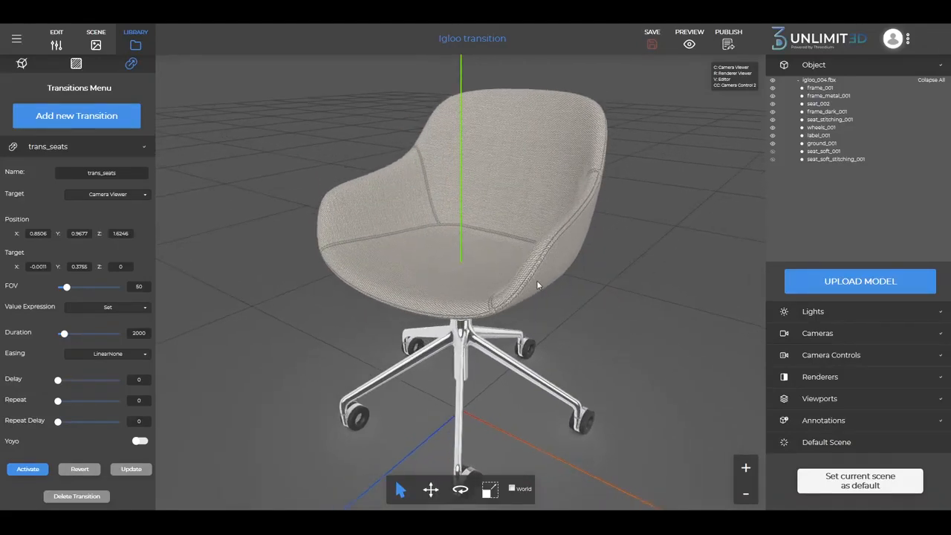
left_click_drag(539, 260, 417, 269)
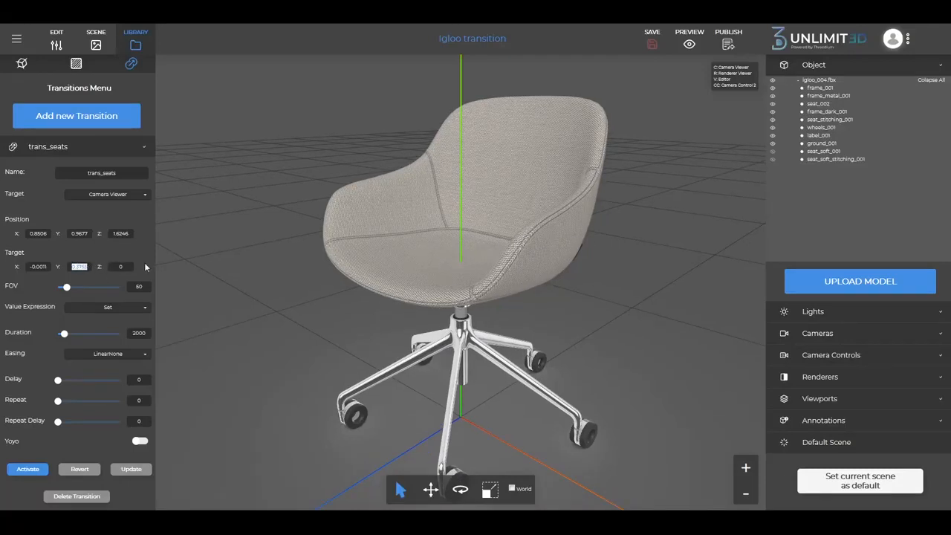
left_click_drag(509, 244, 524, 266)
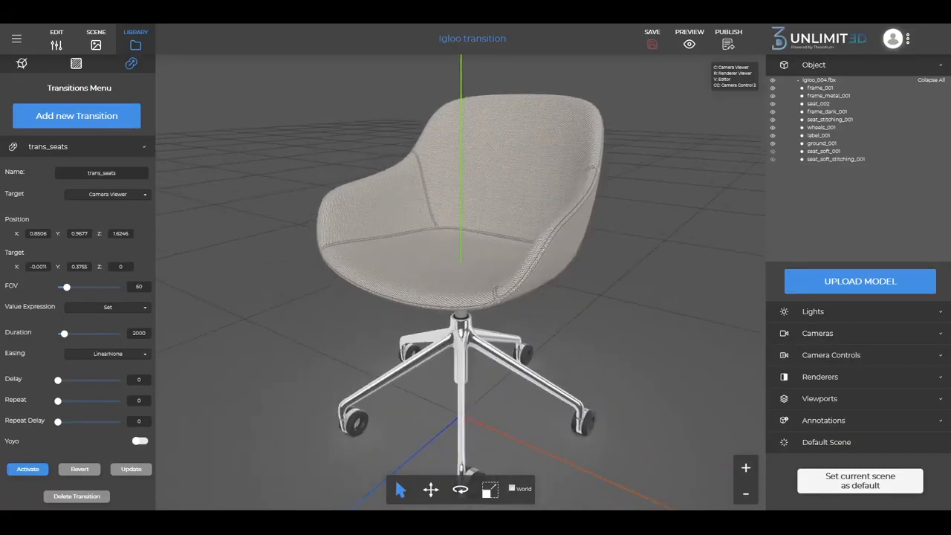
Update trans_seats with the position, direction and fov of the current camera view
left_click(131, 468)
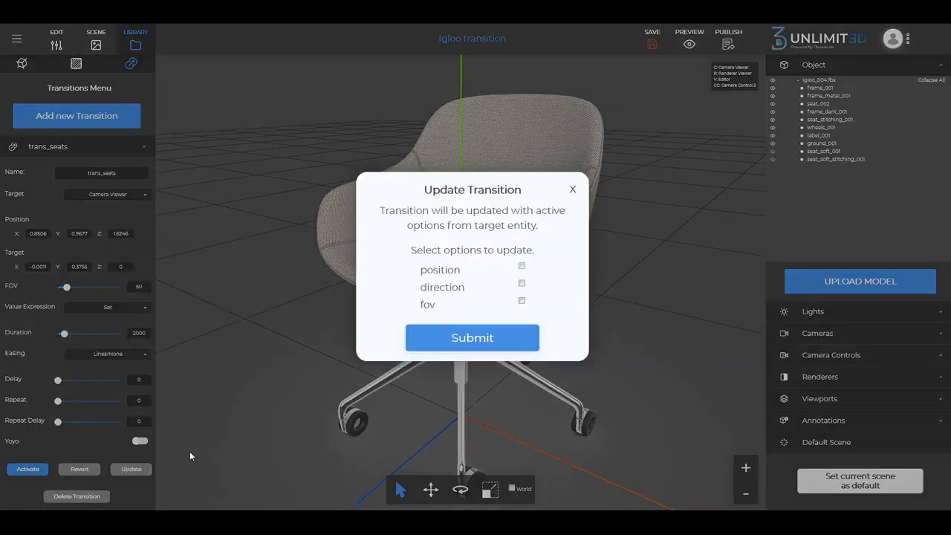
left_click(522, 267)
left_click(521, 284)
left_click(521, 300)
left_click(477, 341)
Test the trans_seats transition by activating it from two different viewing angles around the chair
left_click_drag(541, 274, 320, 327)
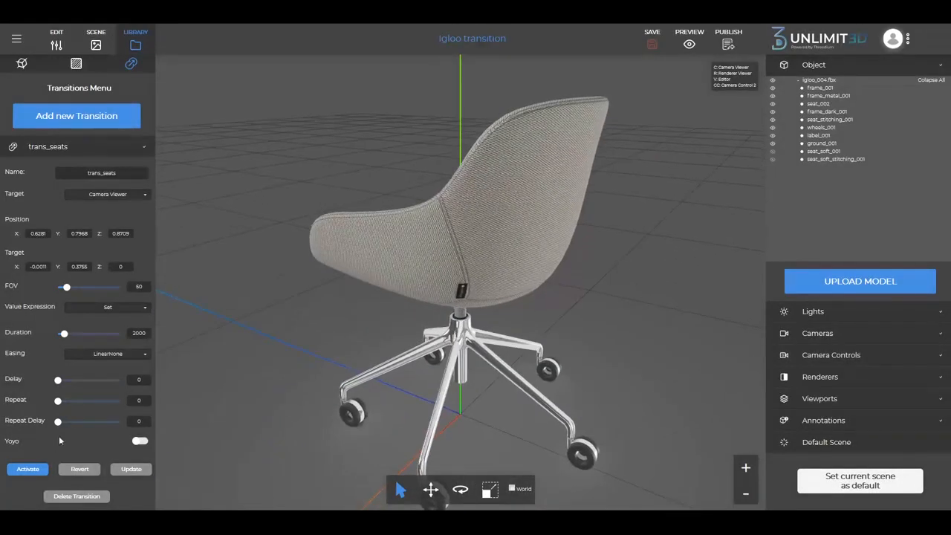
left_click(28, 469)
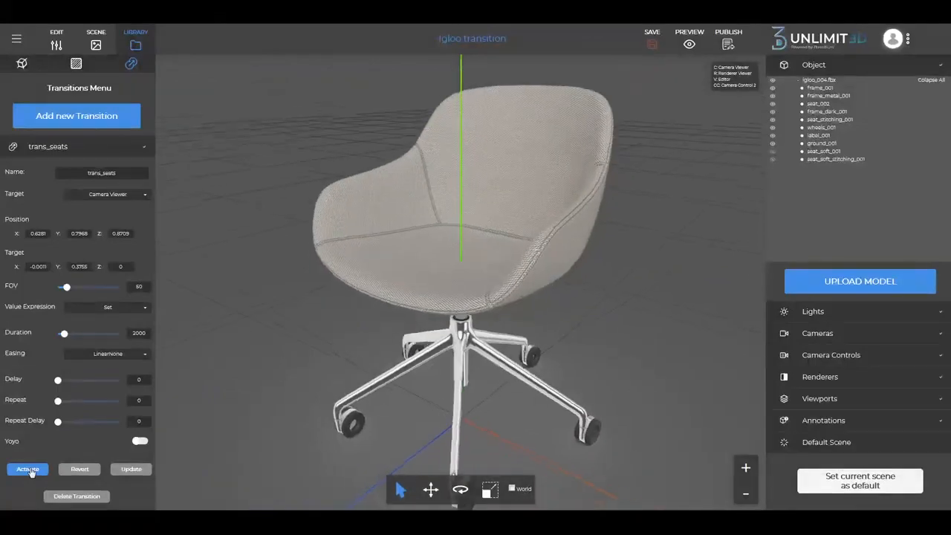
left_click_drag(464, 316, 595, 277)
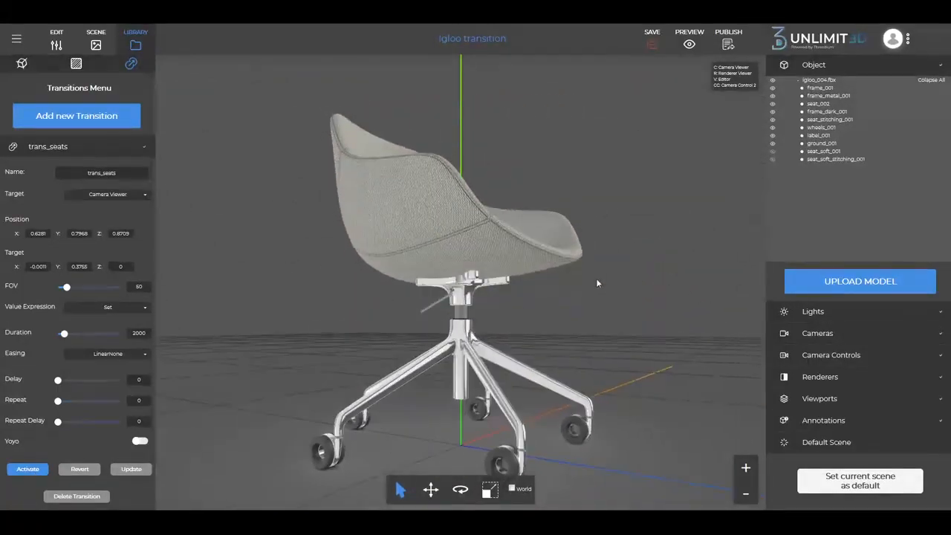
left_click(28, 469)
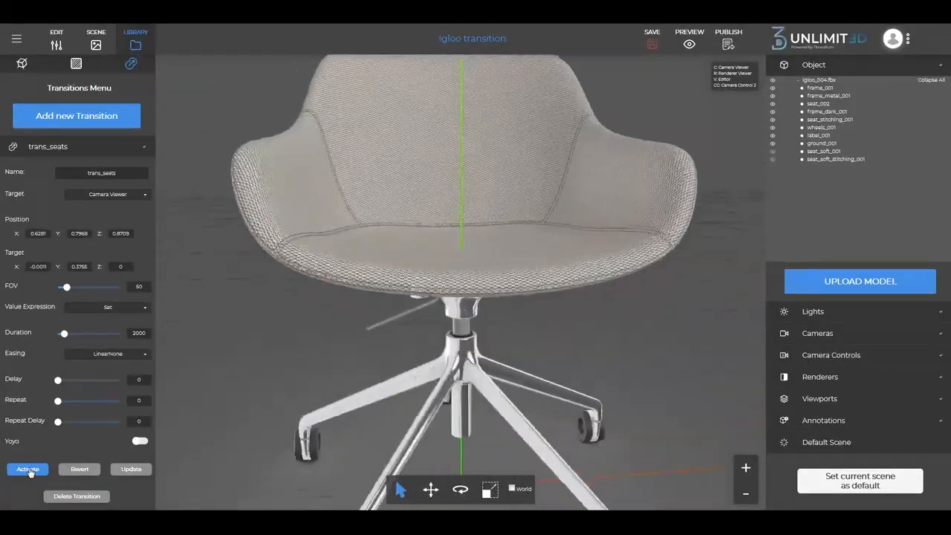
Set the trans_seats target Y to 0.4555, activate the transition and revert the camera
left_click_drag(496, 327, 488, 323)
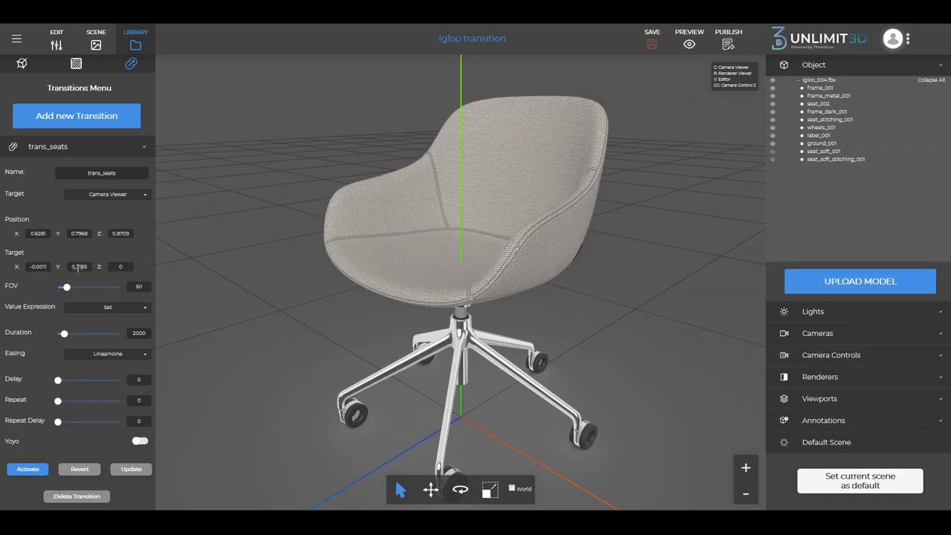
left_click(28, 470)
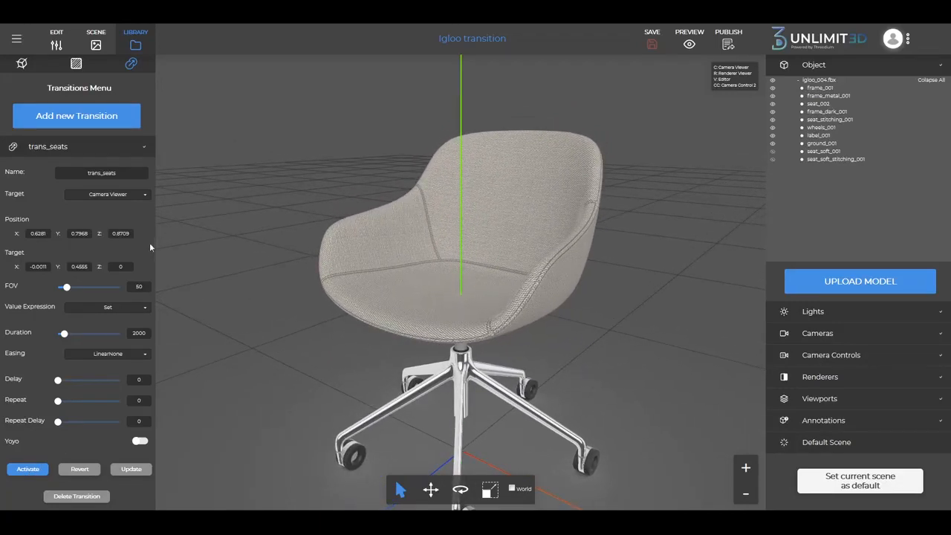
left_click(78, 471)
Add a second camera transition named trans-frame with Camera Viewer as its target, starting from a low view of the chair
mouse_move(549, 317)
left_mouse_down()
mouse_move(636, 281)
mouse_move(531, 288)
mouse_move(546, 317)
left_mouse_up()
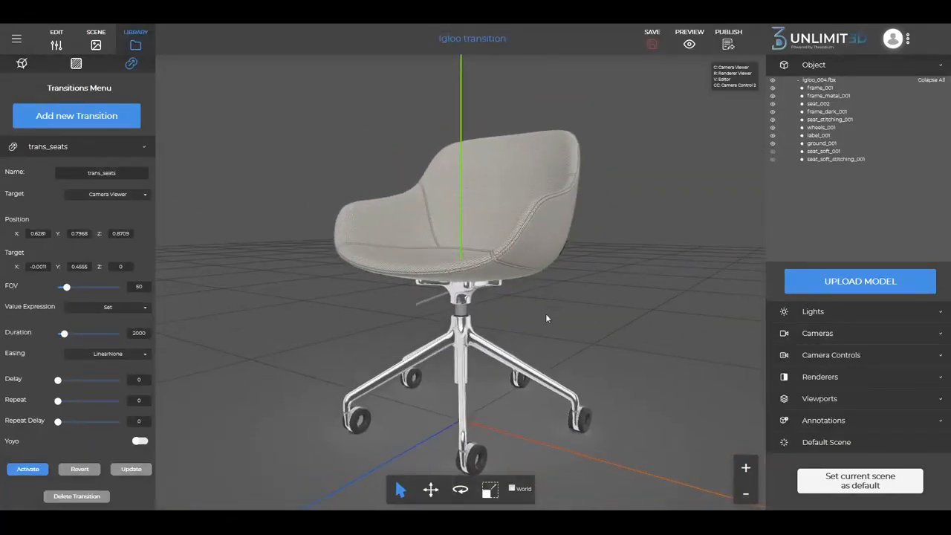
left_click(817, 336)
left_click(813, 335)
left_click(128, 151)
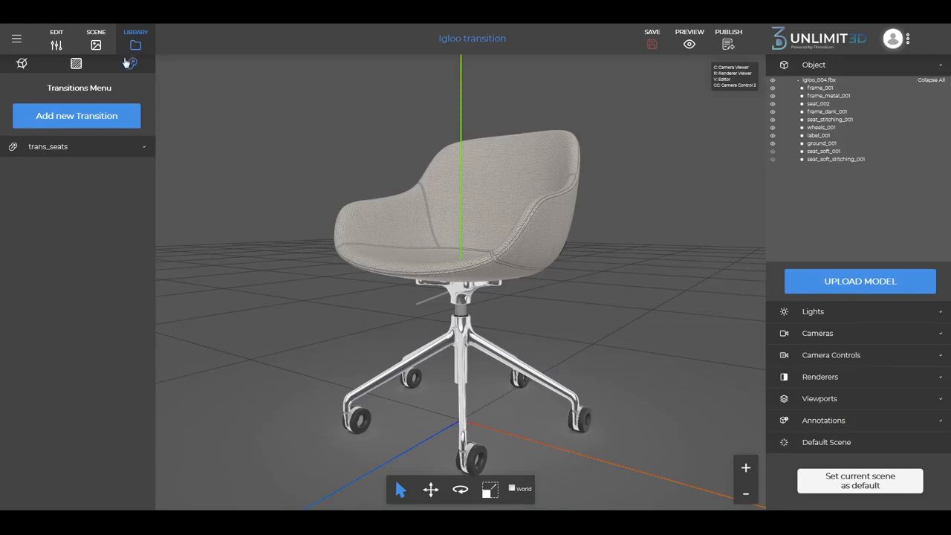
left_click(84, 118)
left_click(495, 227)
type("trans-frame")
left_click(480, 252)
left_click(480, 253)
left_click(481, 278)
left_click(467, 300)
left_click(476, 321)
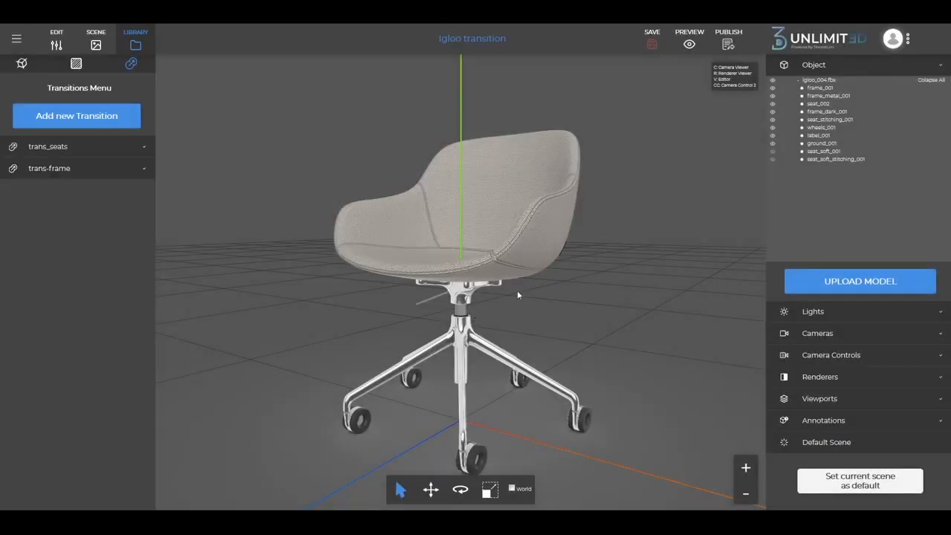
Open the trans-frame settings, set its target Y to 0.1955 and activate the transition
left_click(137, 174)
mouse_move(467, 295)
left_mouse_down()
mouse_move(452, 295)
mouse_move(461, 294)
left_mouse_up()
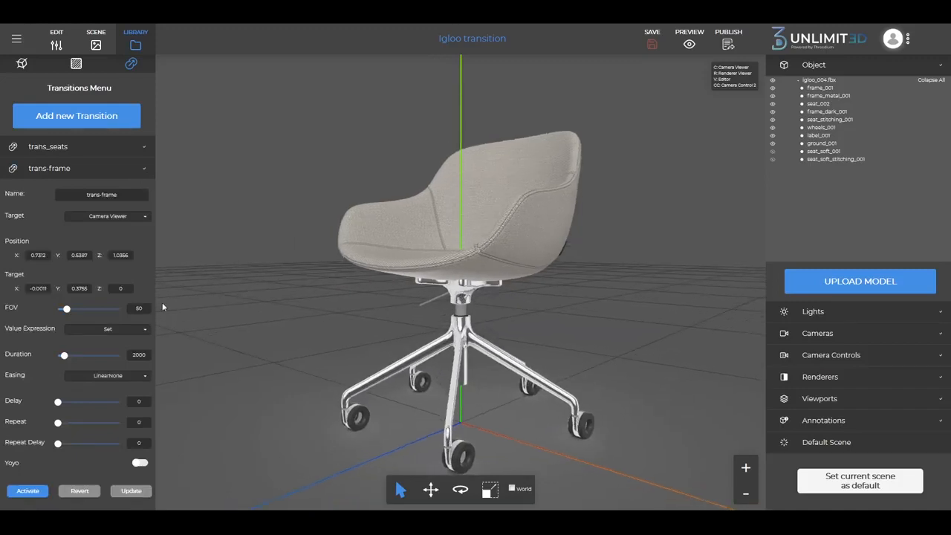
left_click_drag(78, 290, 72, 291)
left_click(28, 490)
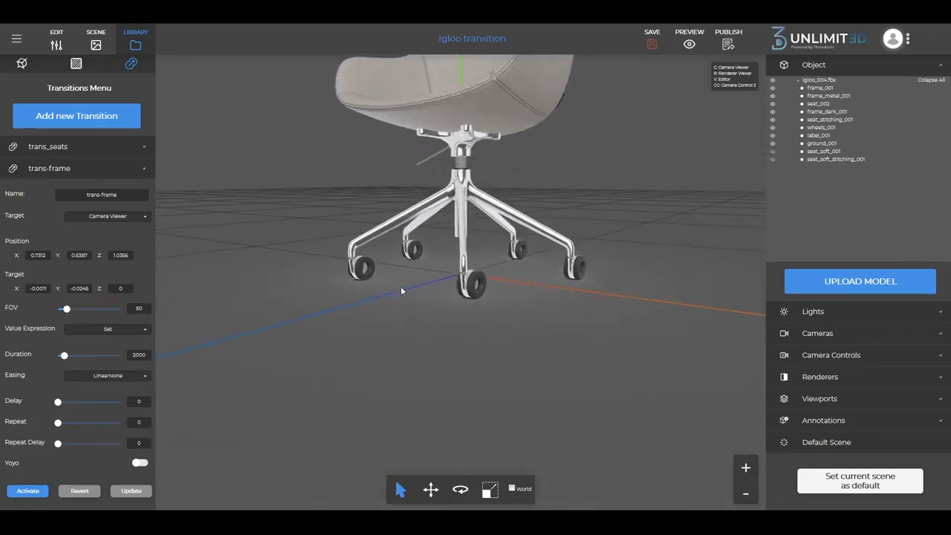
left_click_drag(385, 283, 517, 293)
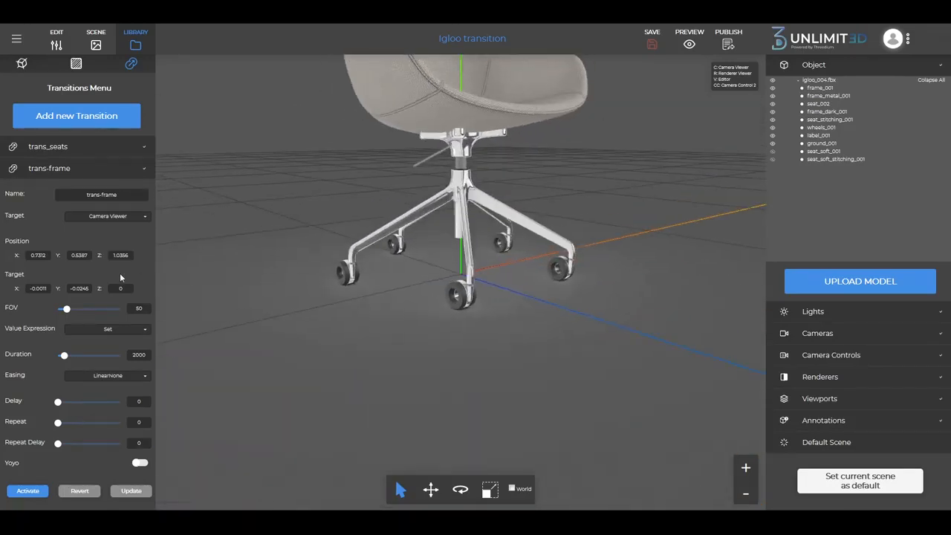
left_click_drag(82, 287, 90, 287)
left_click(27, 490)
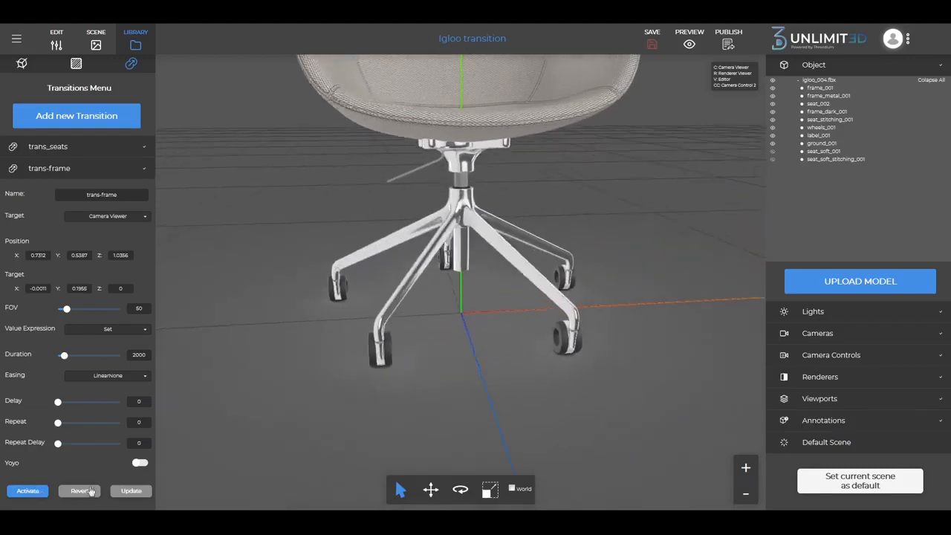
View the chair base from its other side and update trans-frame with the camera's position, direction and fov
left_click_drag(402, 337, 510, 338)
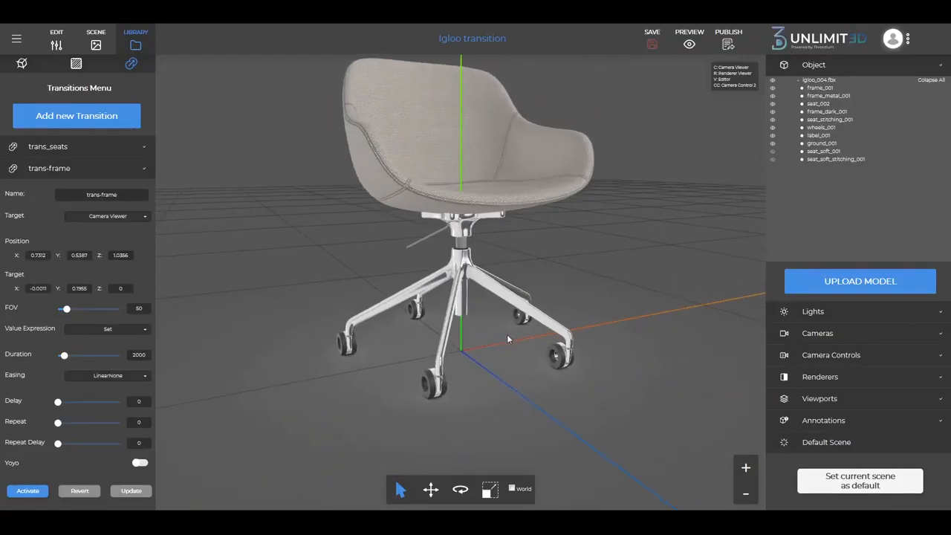
left_click(130, 491)
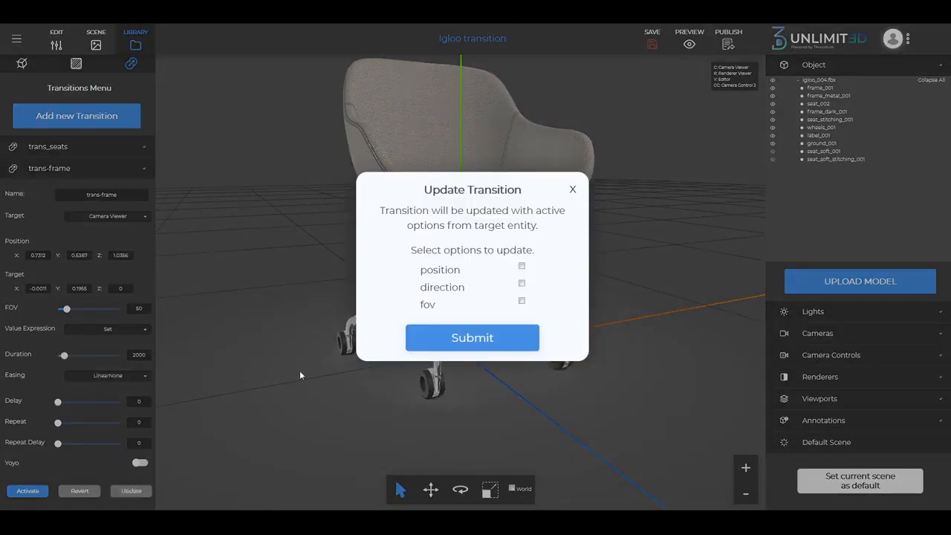
left_click(522, 266)
left_click(522, 283)
left_click(521, 300)
left_click(494, 339)
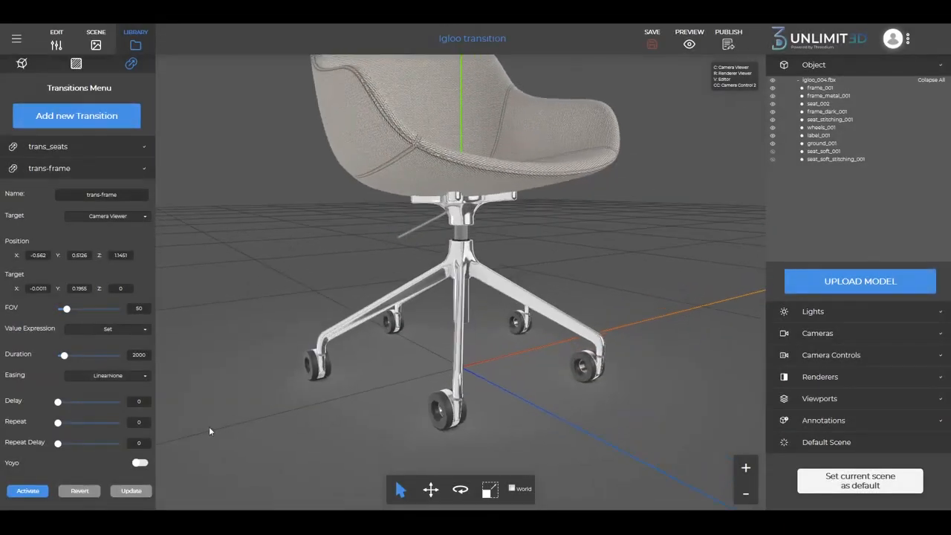
Update trans-frame with the position and direction of a closer view of the chair base, and activate it
left_click(132, 491)
left_click(521, 266)
left_click(521, 283)
left_click(497, 328)
left_click(28, 491)
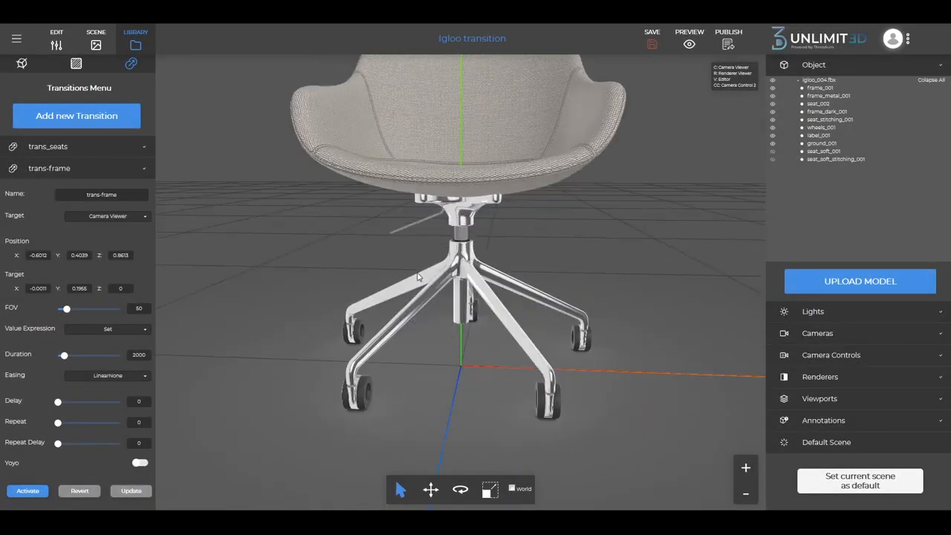
left_click(19, 492)
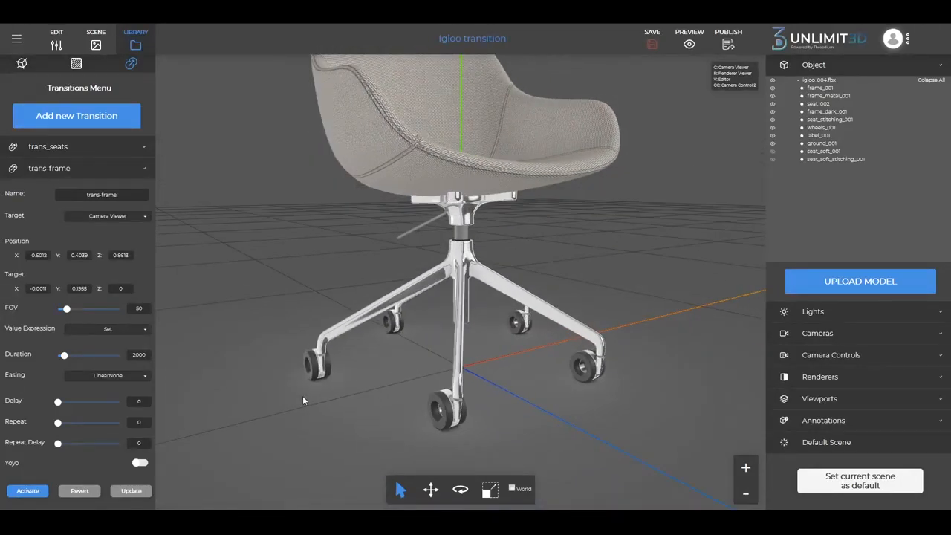
Test trans_seats and trans-frame one after the other, starting from a distant view of the whole chair
scroll(468, 316, "down", 5)
left_click_drag(479, 315, 427, 317)
left_click_drag(483, 338, 429, 342)
scroll(432, 339, "down", 5)
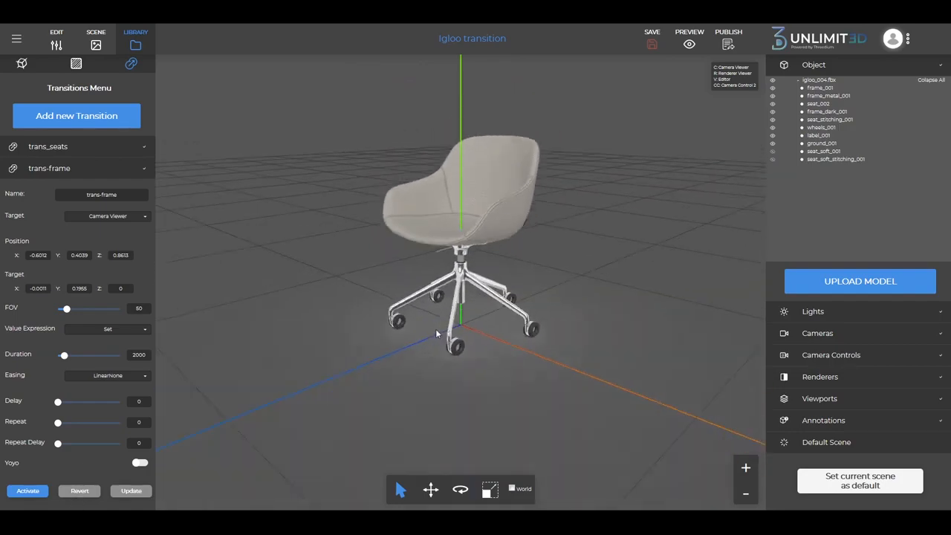
left_click_drag(476, 306, 482, 301)
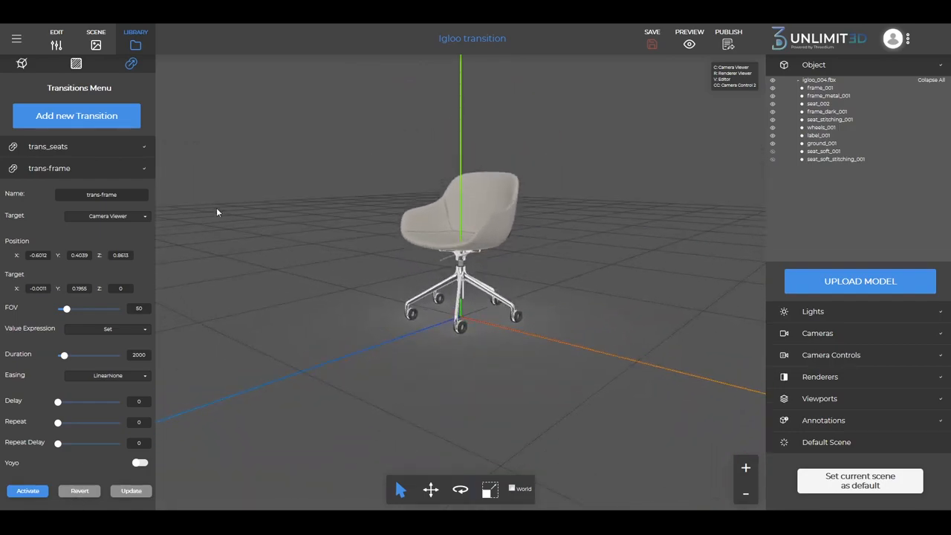
left_click(93, 148)
left_click(22, 469)
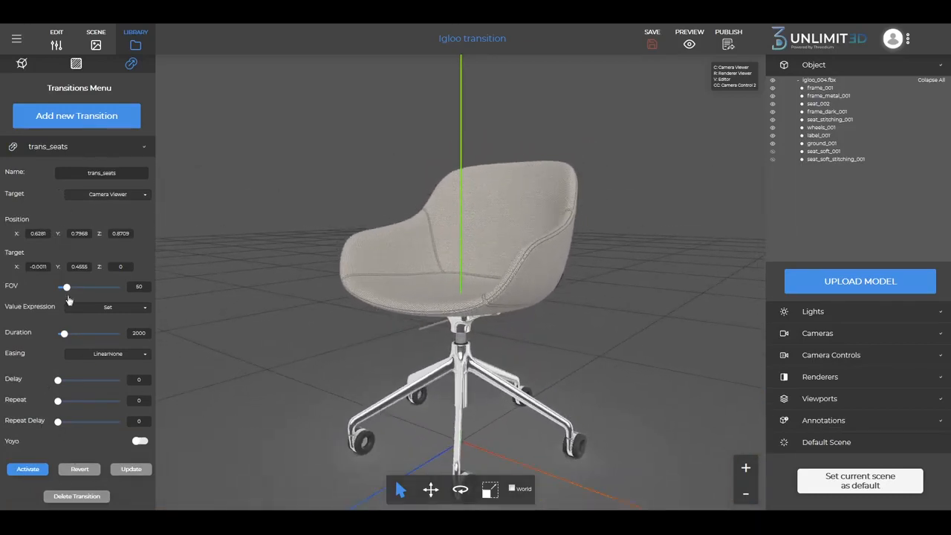
left_click(69, 146)
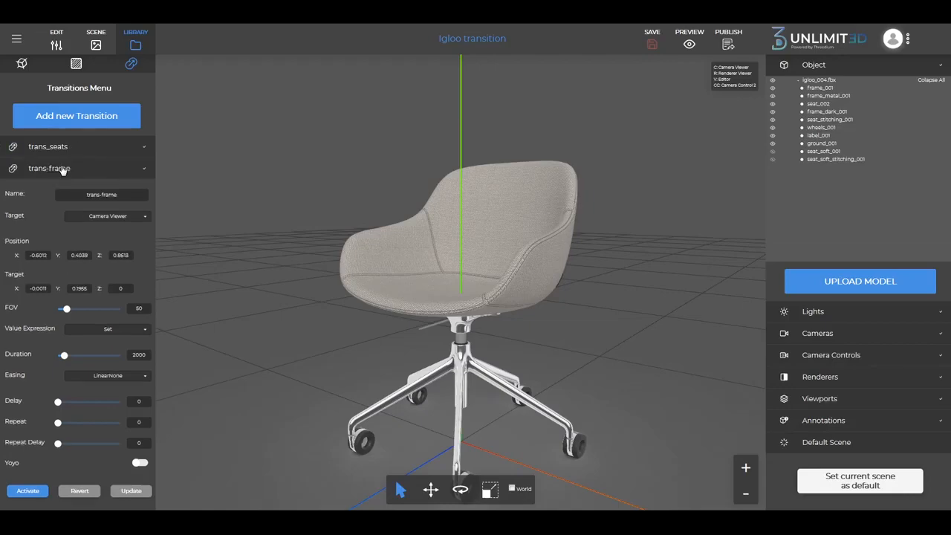
left_click(28, 490)
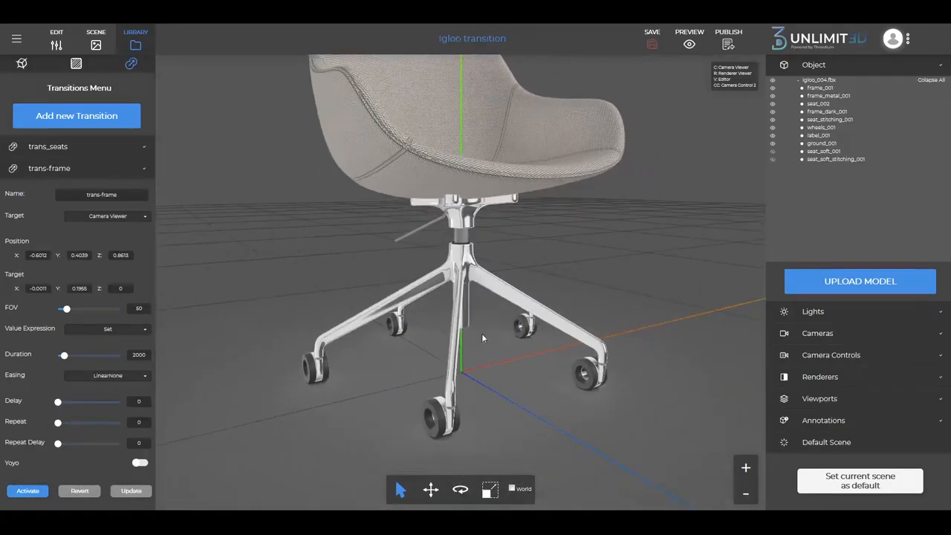
Open the trans_seats settings, revert the transition and view the whole chair from farther away
left_click_drag(487, 334, 513, 349)
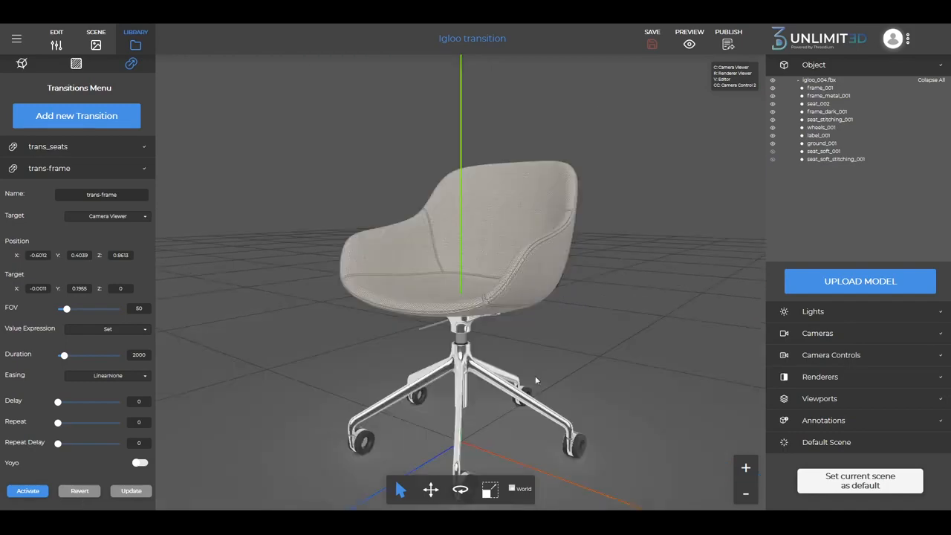
mouse_move(536, 378)
left_mouse_down()
mouse_move(533, 360)
mouse_move(550, 380)
left_mouse_up()
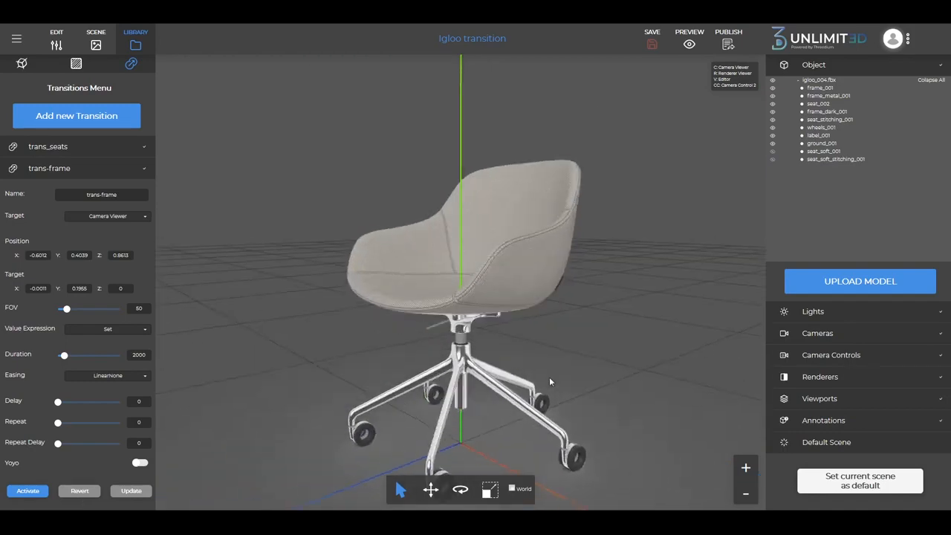
left_click(107, 147)
left_click(79, 469)
left_click_drag(469, 362, 499, 358)
scroll(513, 375, "down", 4)
scroll(500, 354, "up", 4)
scroll(501, 358, "down", 6)
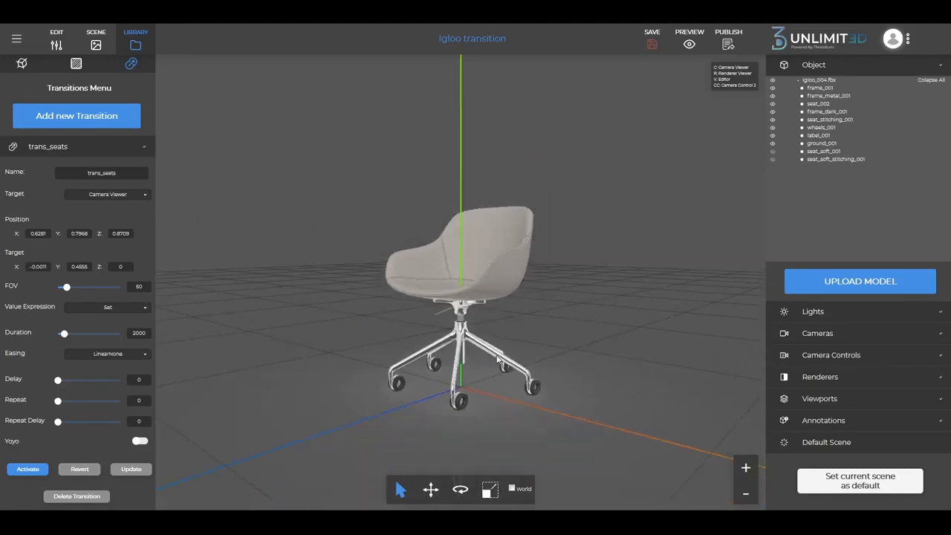
Set the Camera Viewer's target Y to 0.3555 and frame the whole chair from slightly above
left_click(817, 333)
left_click(793, 375)
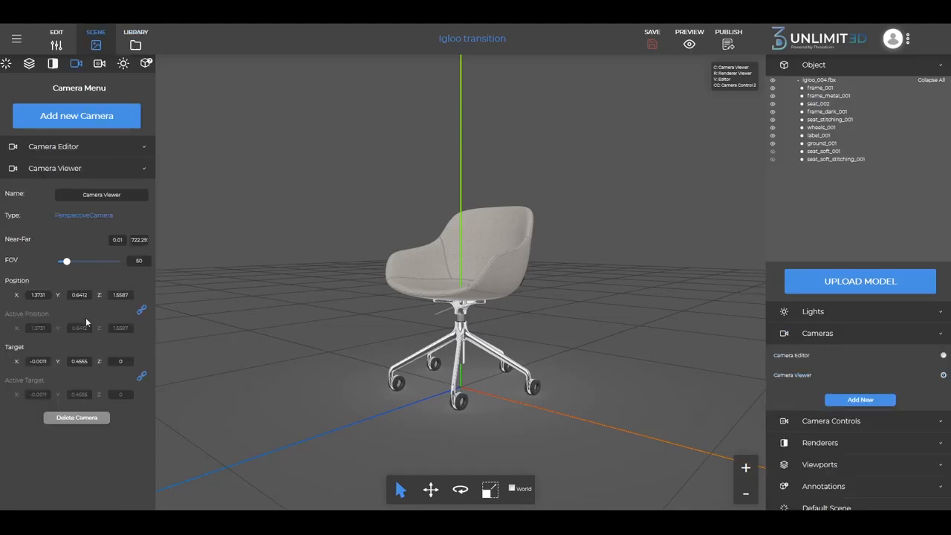
scroll(82, 361, "down", 1)
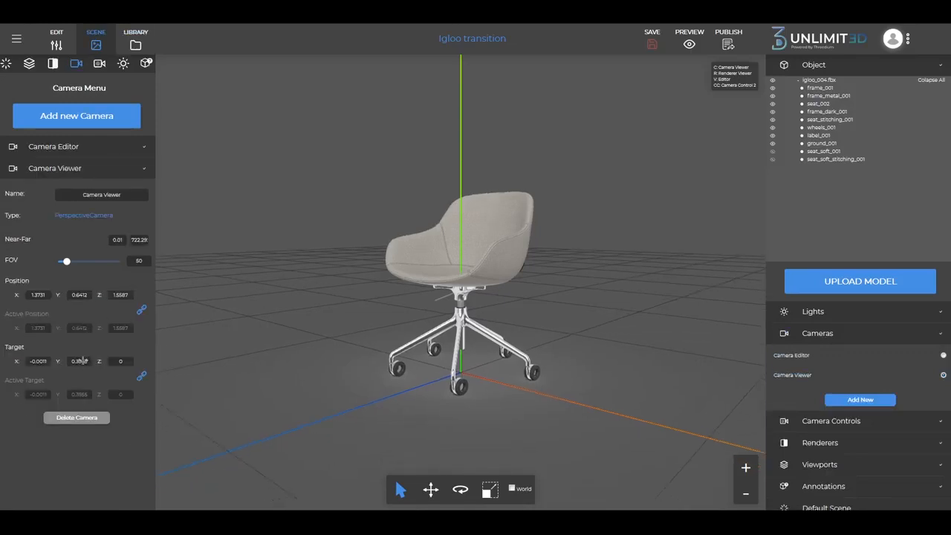
scroll(82, 360, "down", 4)
scroll(544, 216, "up", 9)
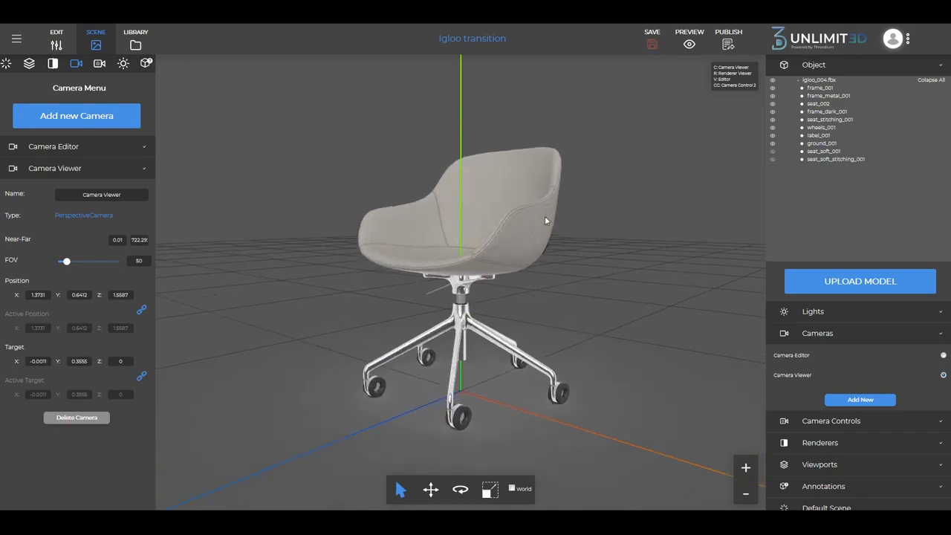
left_click_drag(524, 278, 529, 289)
scroll(529, 289, "down", 2)
scroll(528, 288, "down", 4)
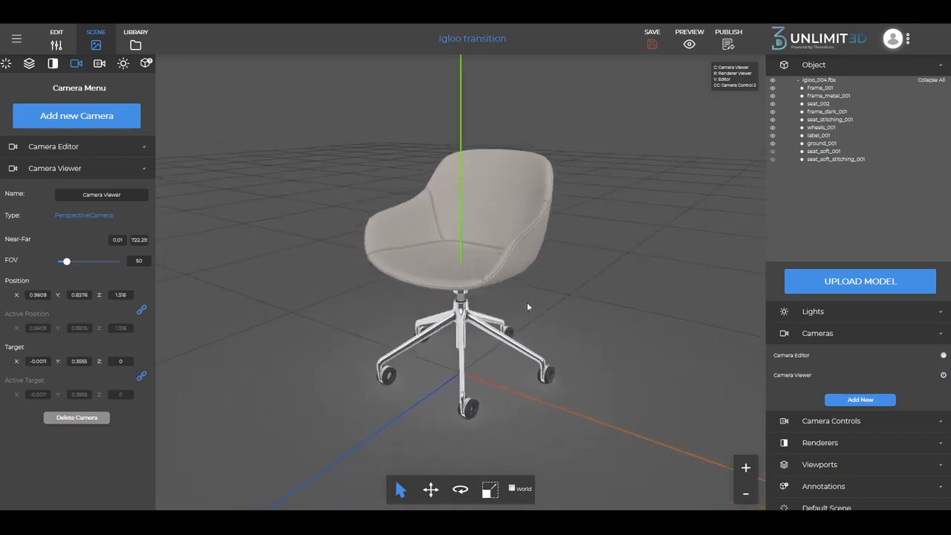
left_click_drag(509, 300, 507, 295)
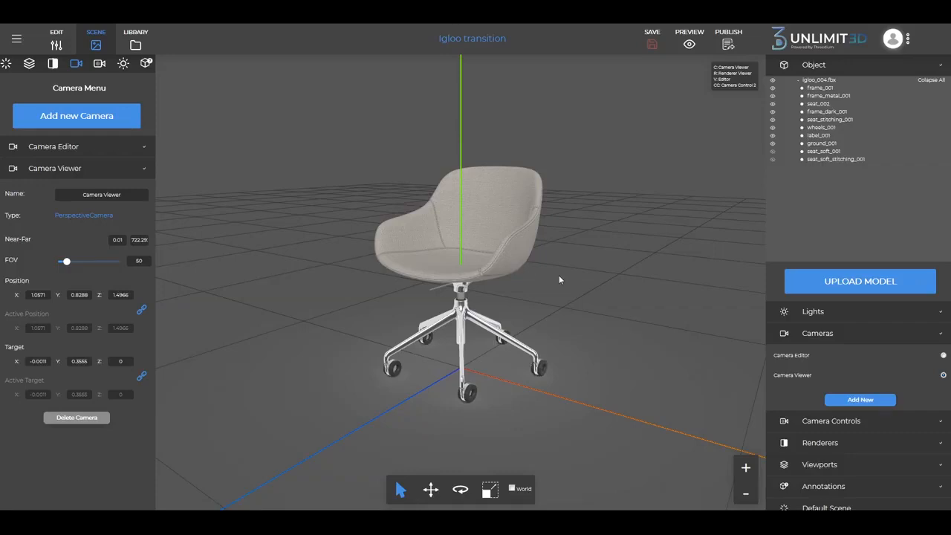
Make only frame_001 and seat_002 selectable among the default scene's objects
left_click(93, 44)
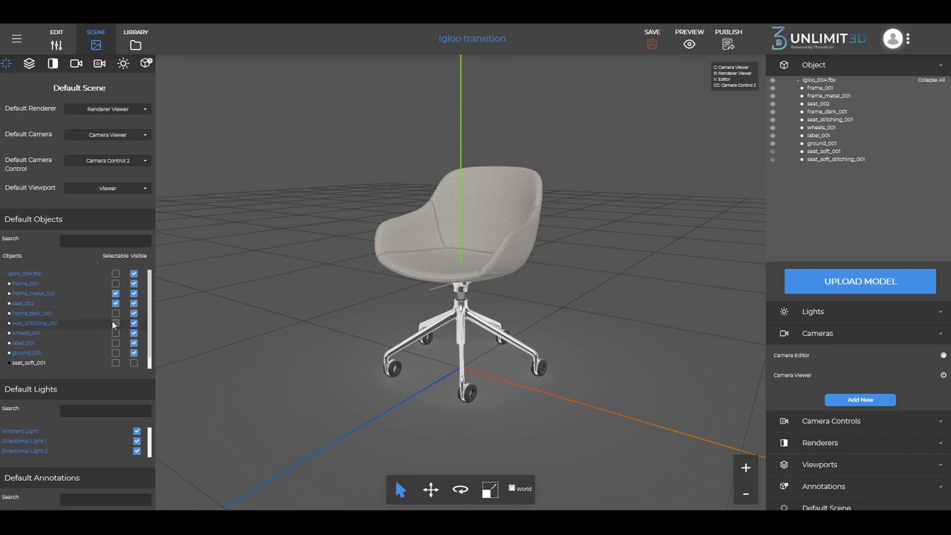
left_click(116, 294)
left_click(527, 217)
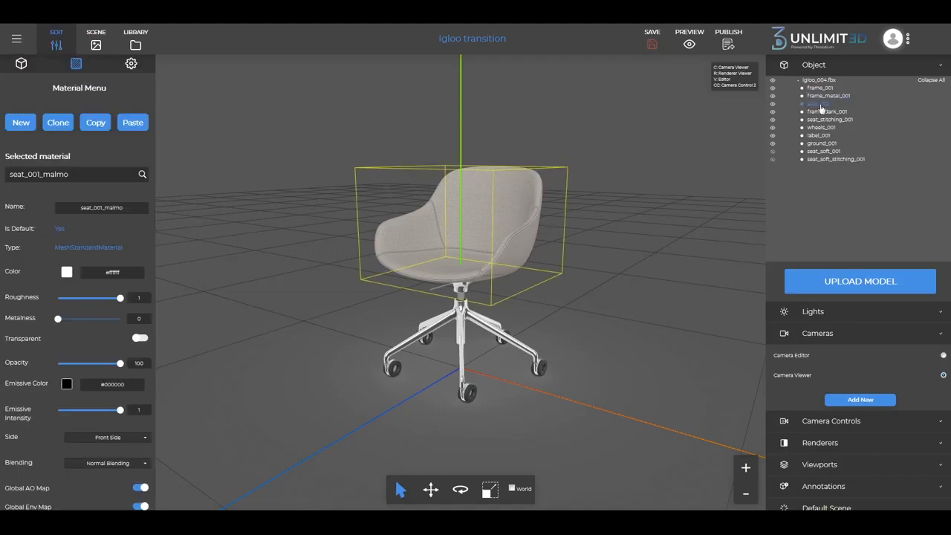
left_click(96, 43)
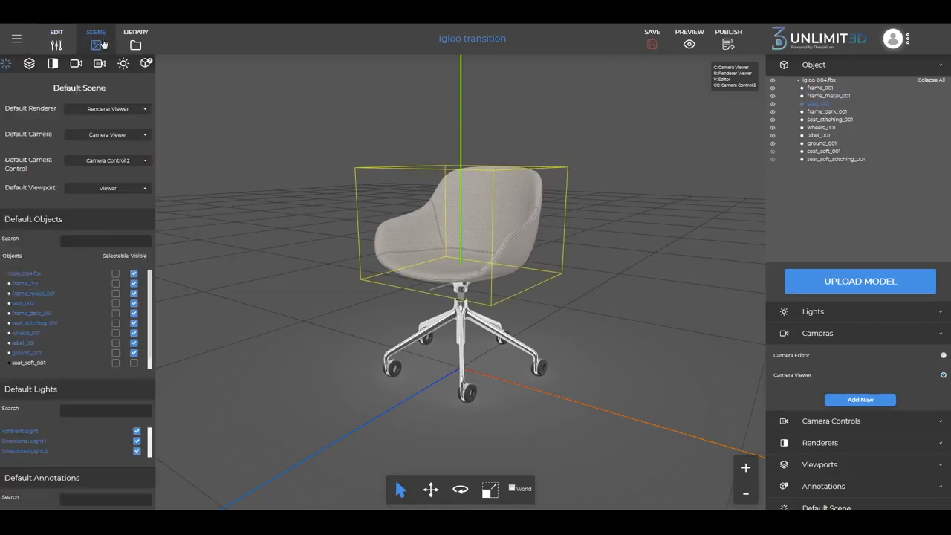
left_click(115, 303)
left_click_drag(265, 286, 184, 227)
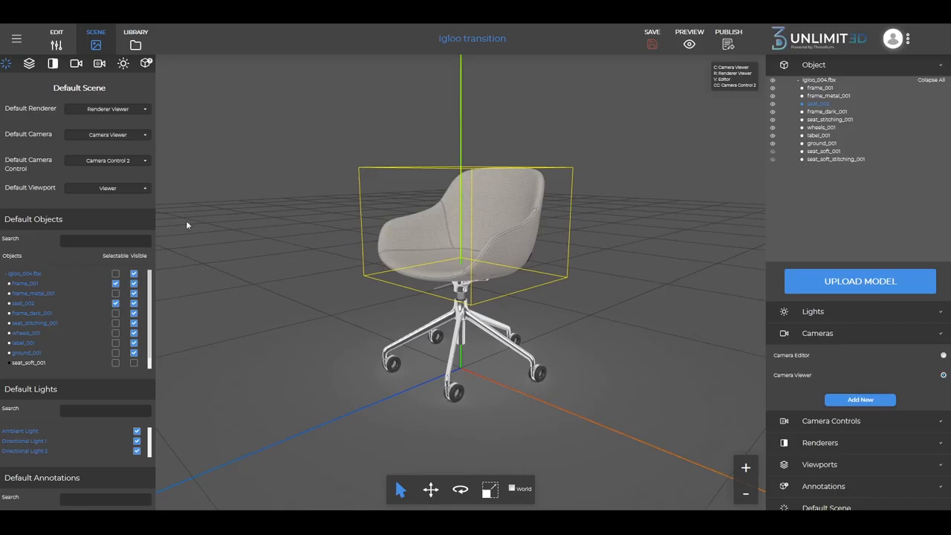
Activate the Viewer viewport and turn off its Selection Visible option
left_click(817, 464)
scroll(825, 445, "down", 3)
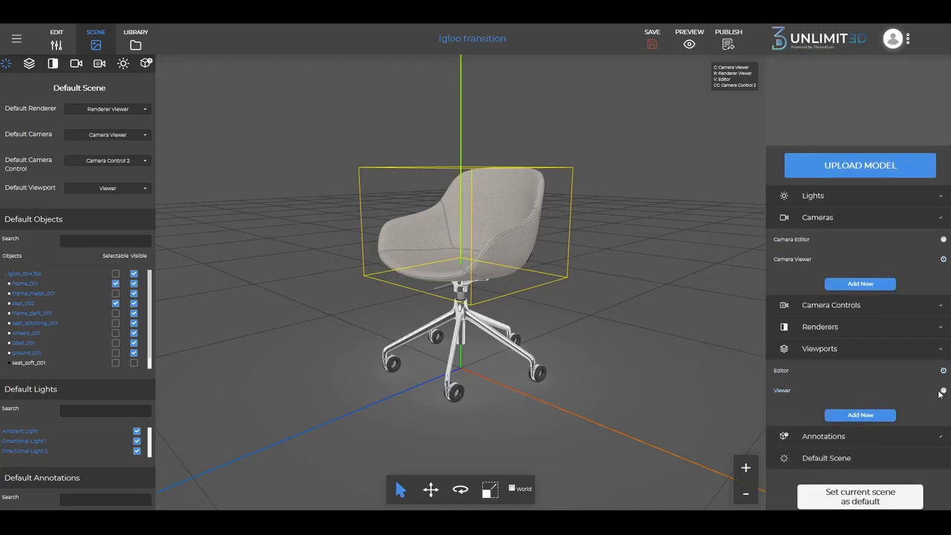
left_click(786, 392)
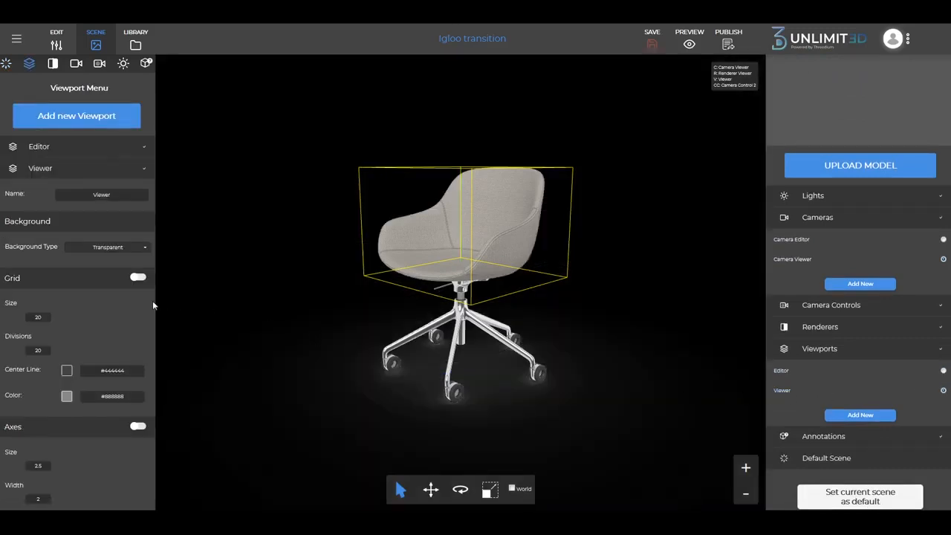
scroll(97, 297, "down", 5)
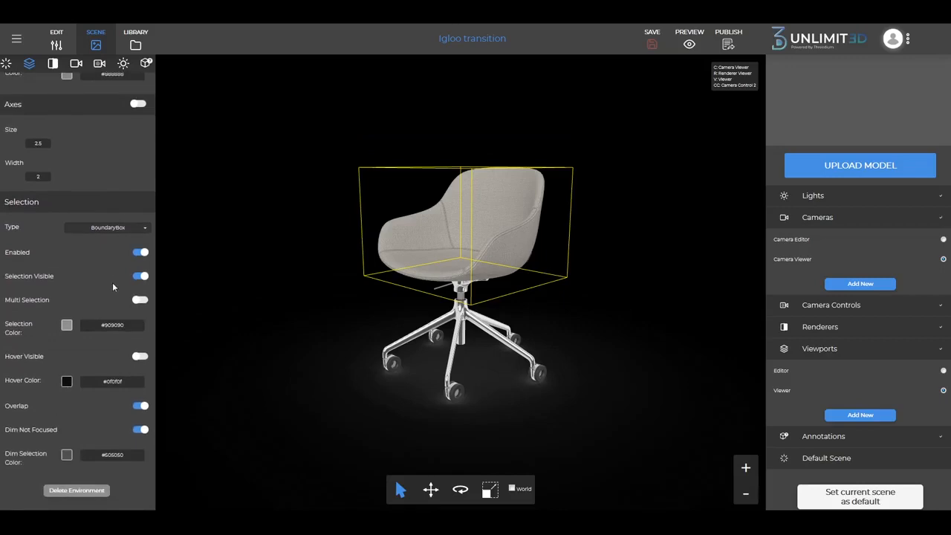
left_click(141, 277)
scroll(86, 209, "up", 5)
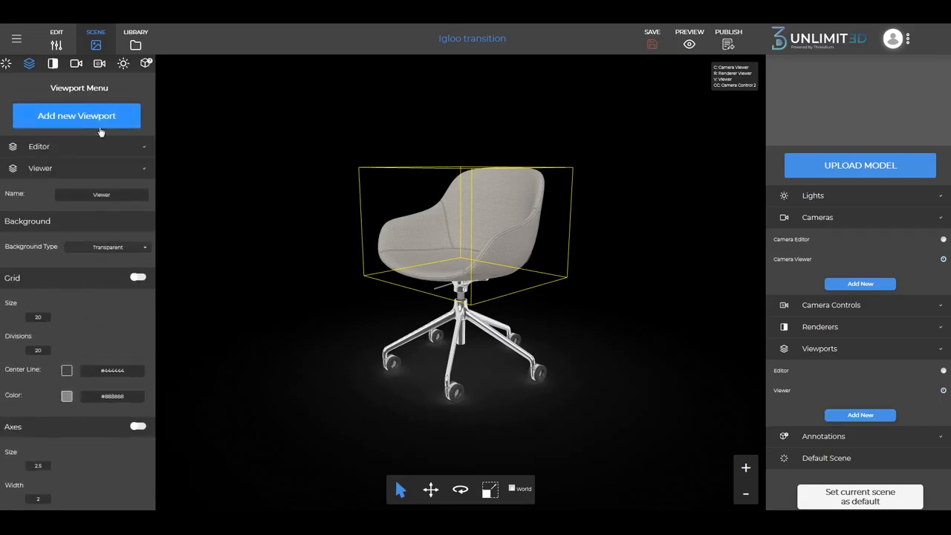
Save the project and republish the solution
left_click(652, 44)
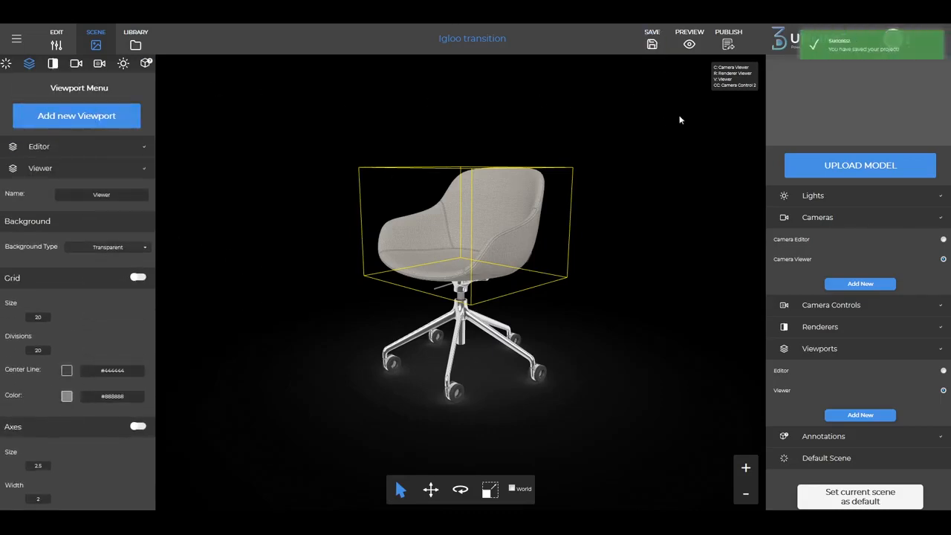
left_click(727, 43)
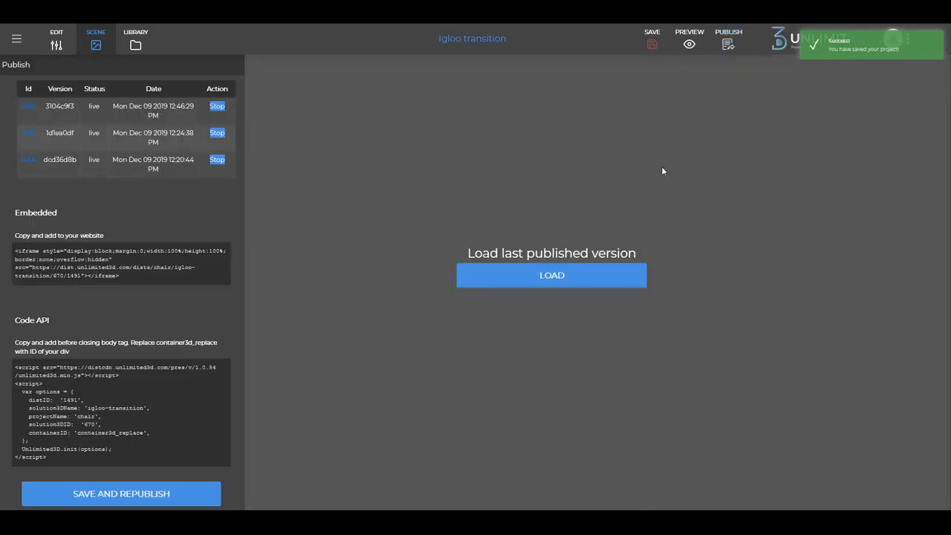
left_click(191, 496)
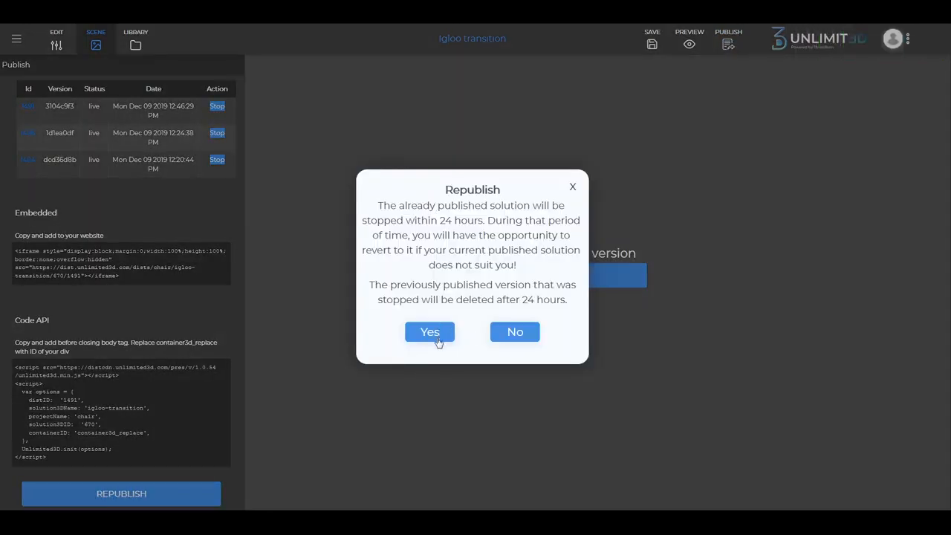
left_click(438, 334)
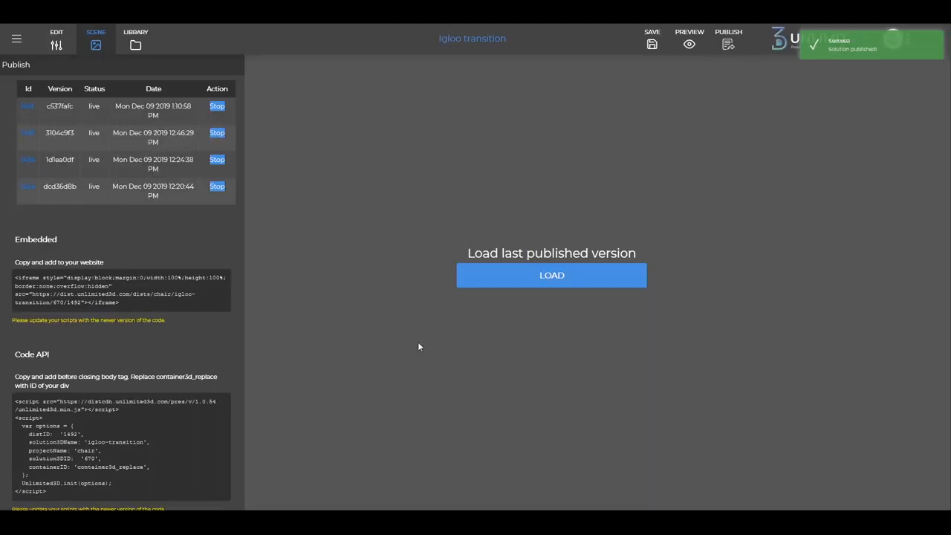
Copy the complete Code API script of the newly published version
scroll(127, 360, "down", 2)
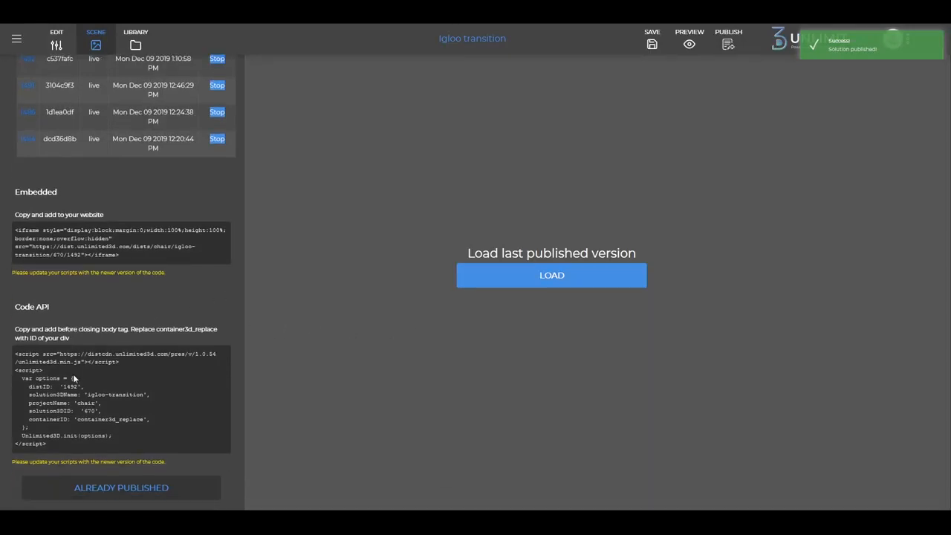
left_click_drag(15, 355, 81, 447)
key("ctrl+c")
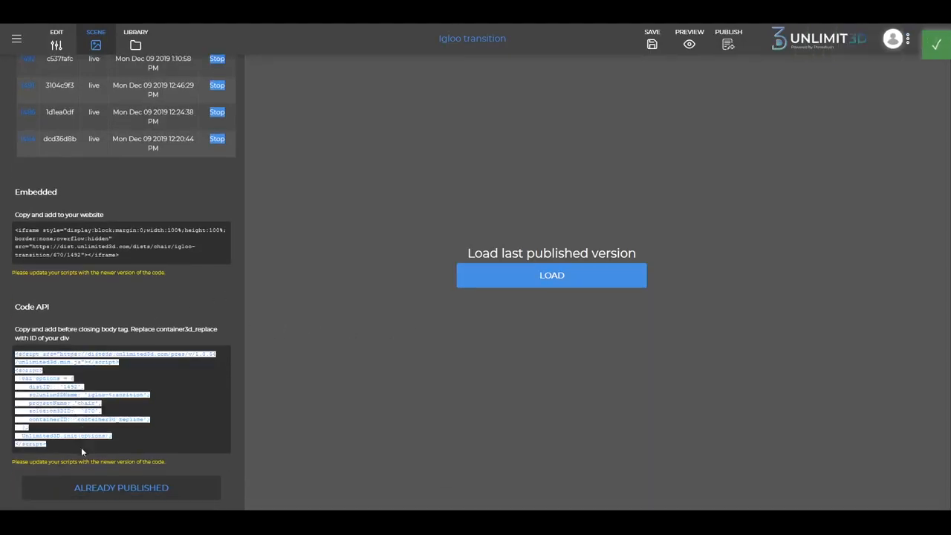
left_click(430, 339)
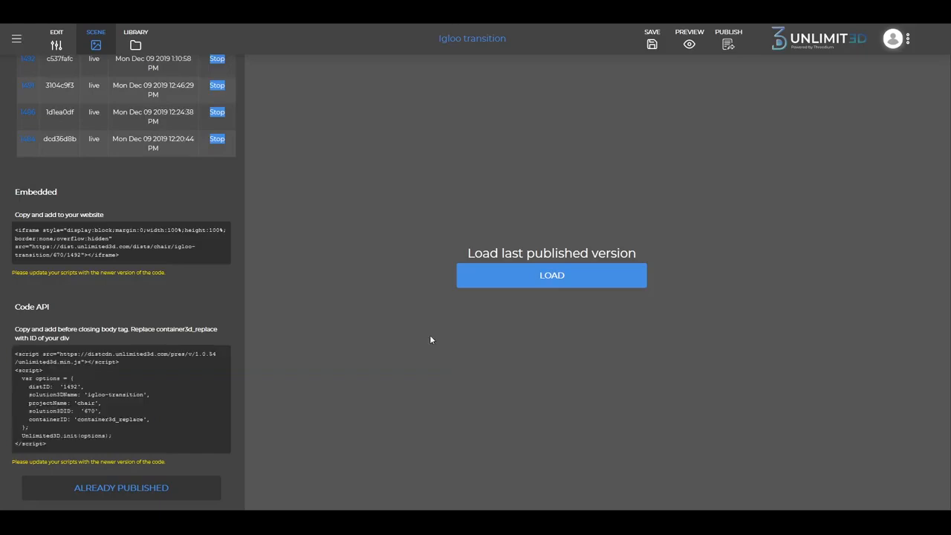
Switch to the HTML file in the code editor and replace the old Unlimited3D script block with the copied one
key("alt+Tab")
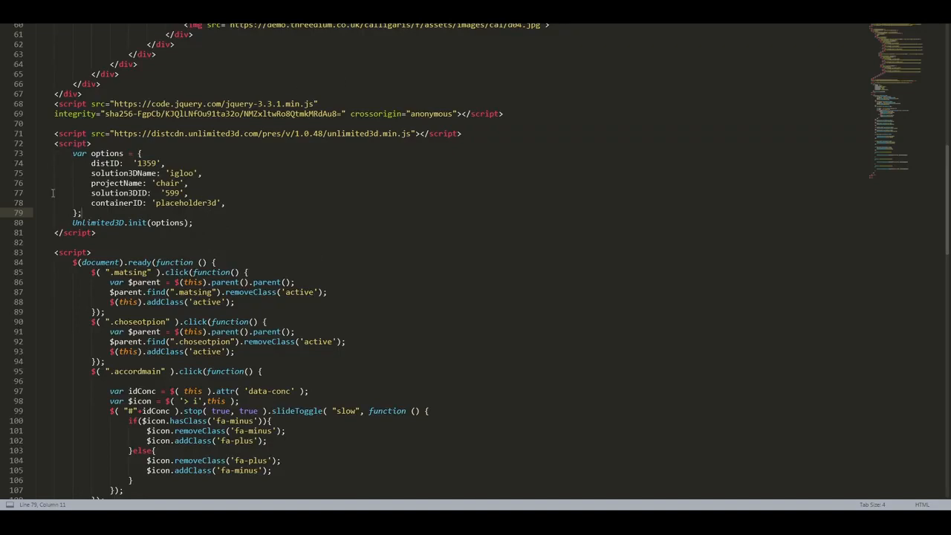
left_click_drag(54, 133, 118, 232)
key("ctrl+v")
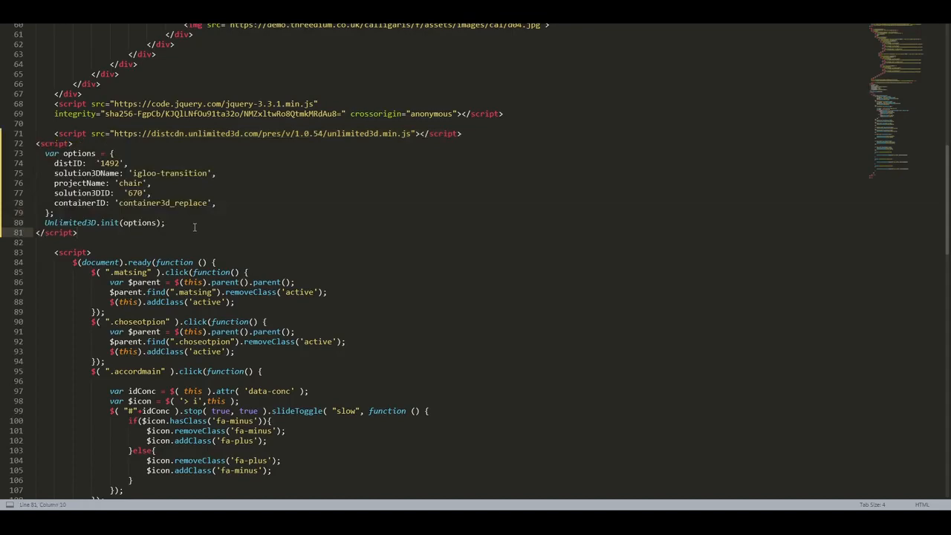
Replace the script's containerID with the page's div ID placeholder3d and save the HTML file
left_click_drag(54, 203, 203, 202)
left_click(232, 232)
scroll(233, 229, "up", 5)
scroll(233, 228, "up", 10)
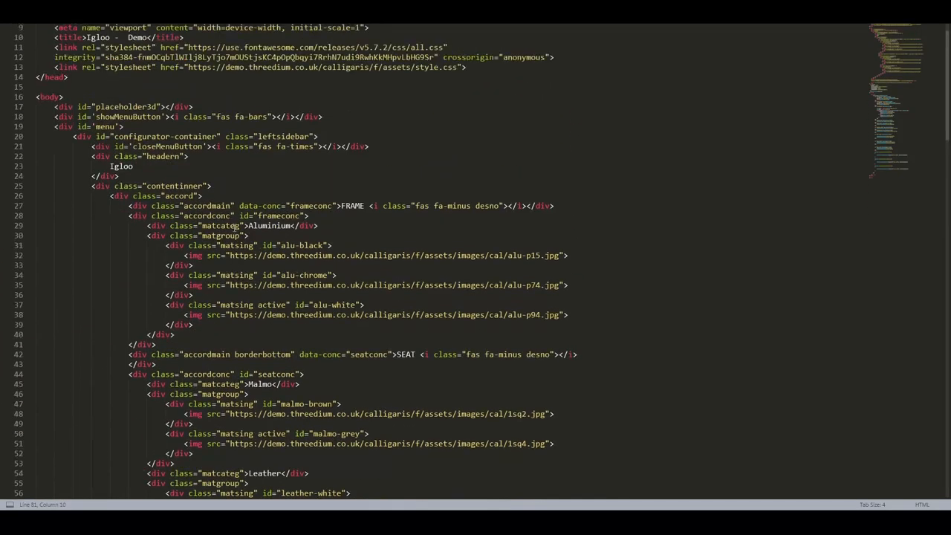
double_click(126, 133)
key("ctrl+c")
scroll(191, 213, "down", 10)
double_click(164, 381)
key("ctrl+v")
scroll(238, 375, "down", 2)
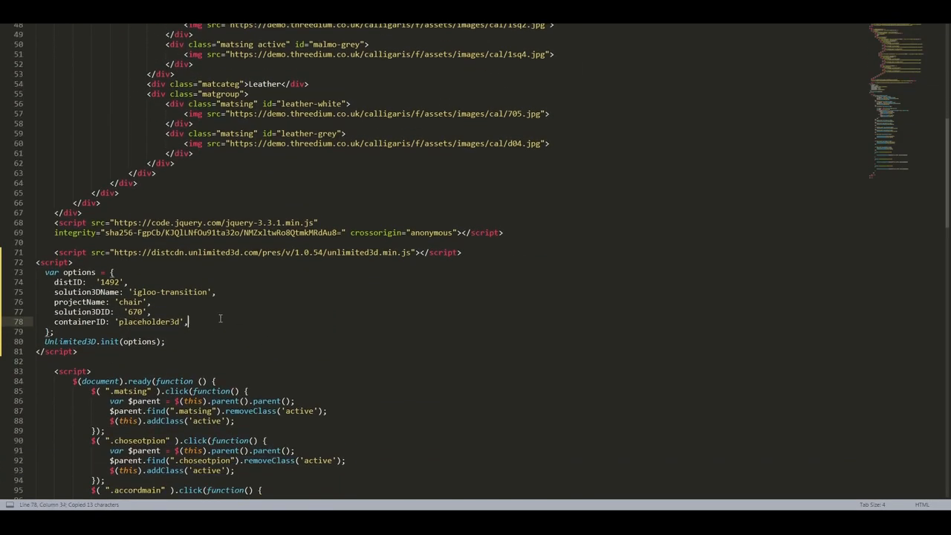
key("Down")
key("Down")
scroll(245, 319, "down", 1)
key("Up")
key("ctrl+s")
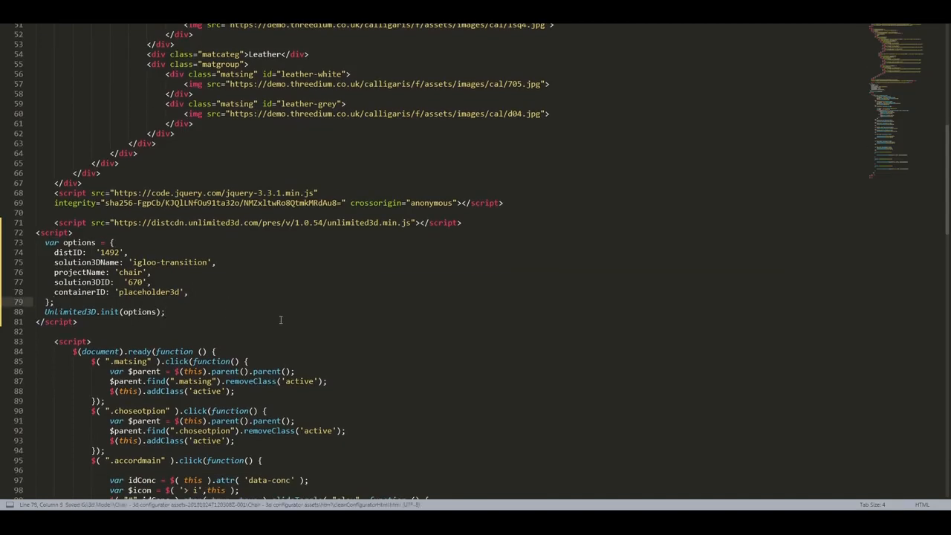
Switch to the Igloo configurator page in the browser and test the brown and grey Malmo seat options
key("alt+Tab")
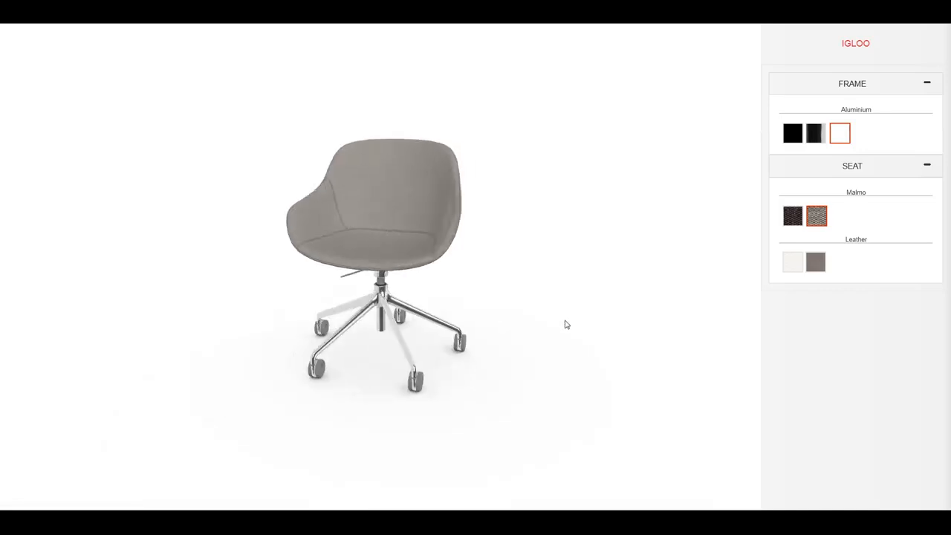
left_click(793, 216)
left_click(823, 220)
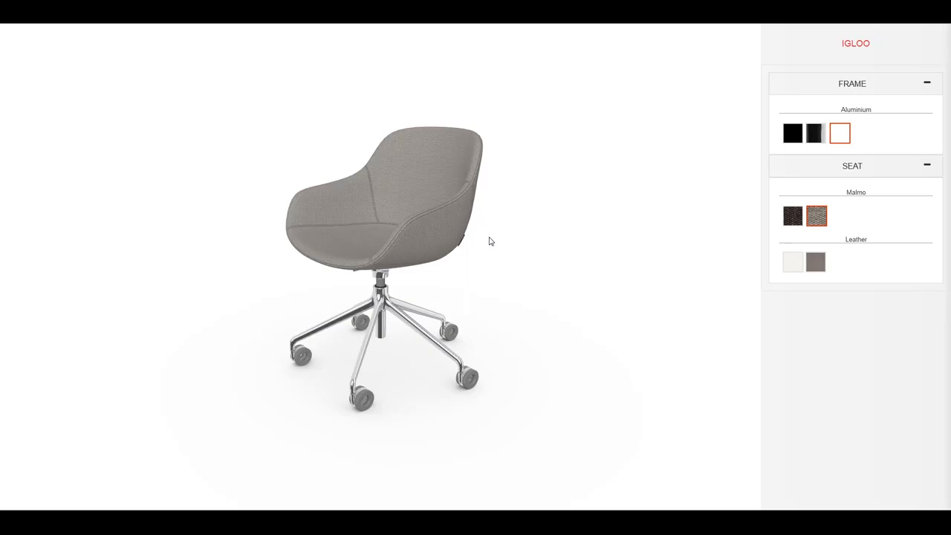
Return to the code editor and paste the onPointerClick function with its activateTransition call below containerID in the options object
key("alt+Tab")
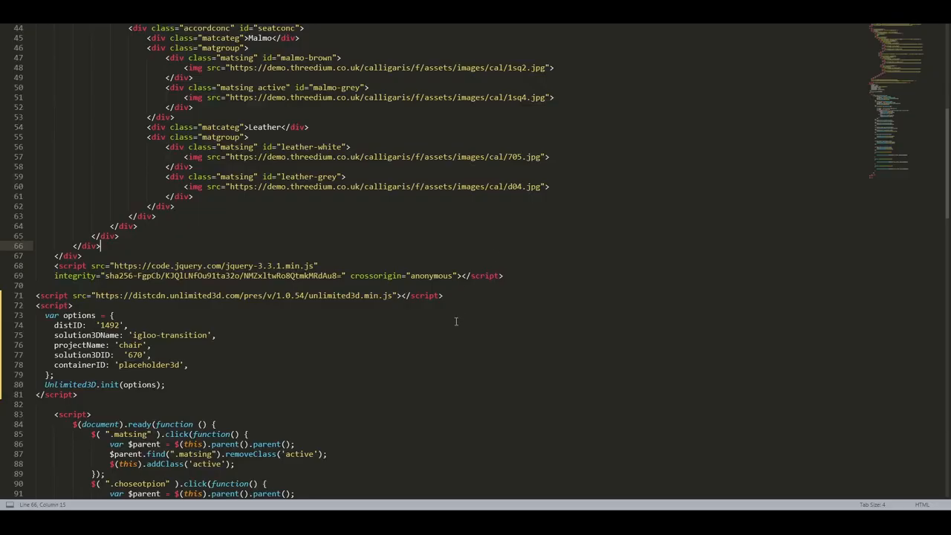
left_click(456, 321)
scroll(416, 312, "down", 4)
left_click(202, 251)
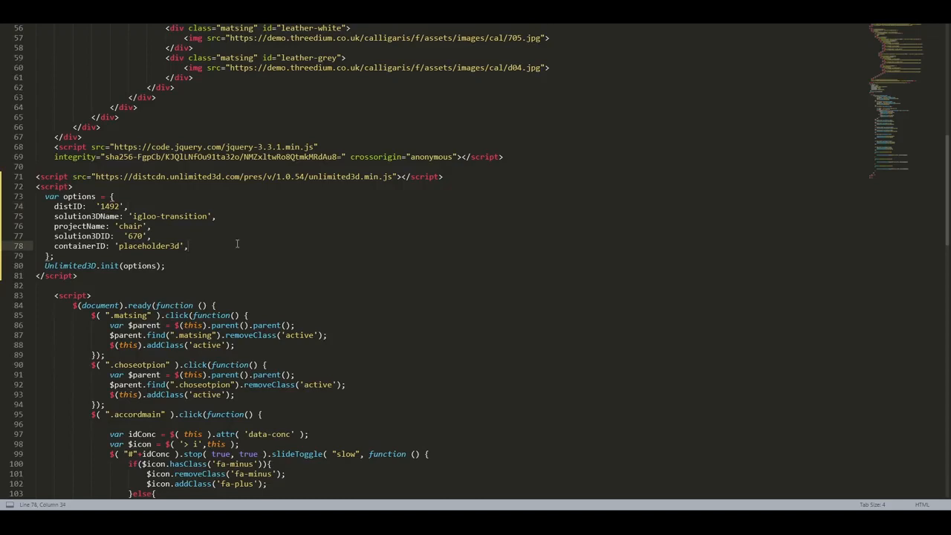
key("Return")
key("Return")
key("Return")
key("Return")
key("Return")
left_click(127, 272)
key("ctrl+v")
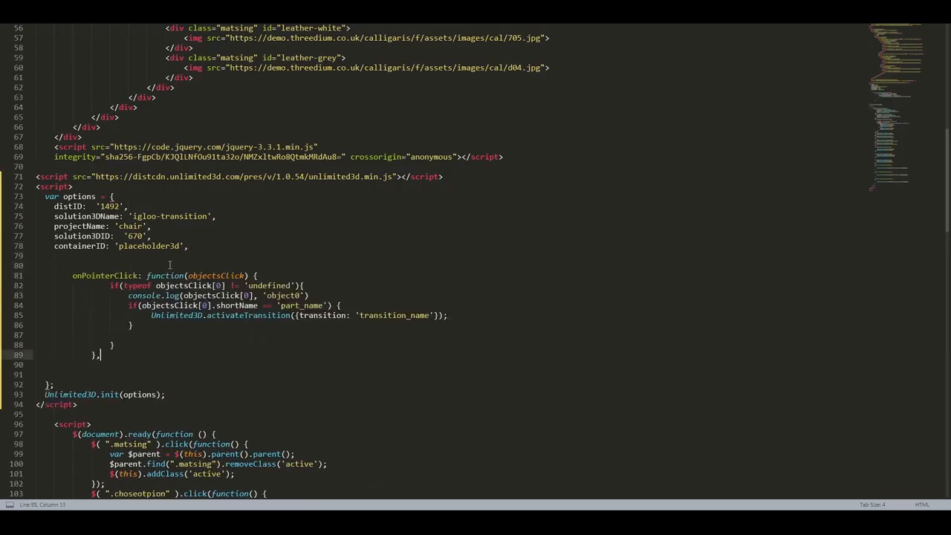
Switch to the Unlimited3D editor and copy the seat object's title, seat_002, from its object settings
scroll(240, 265, "down", 2)
left_click(245, 283)
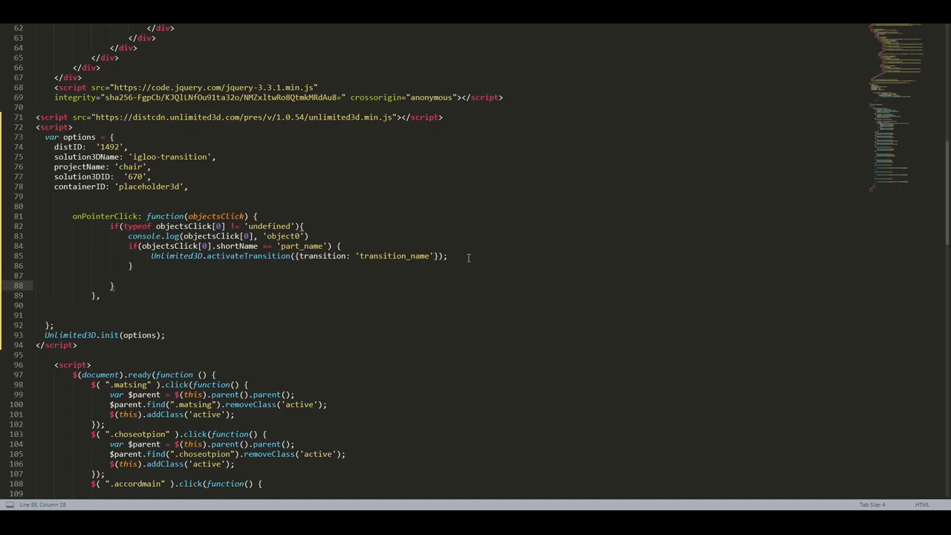
left_click(332, 277)
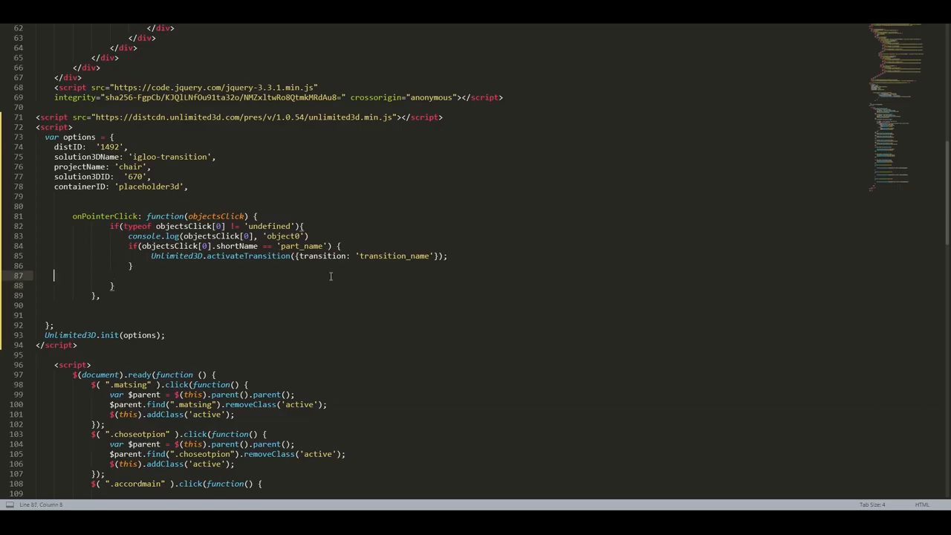
key("alt+Tab")
key("ctrl+Tab")
left_click(107, 47)
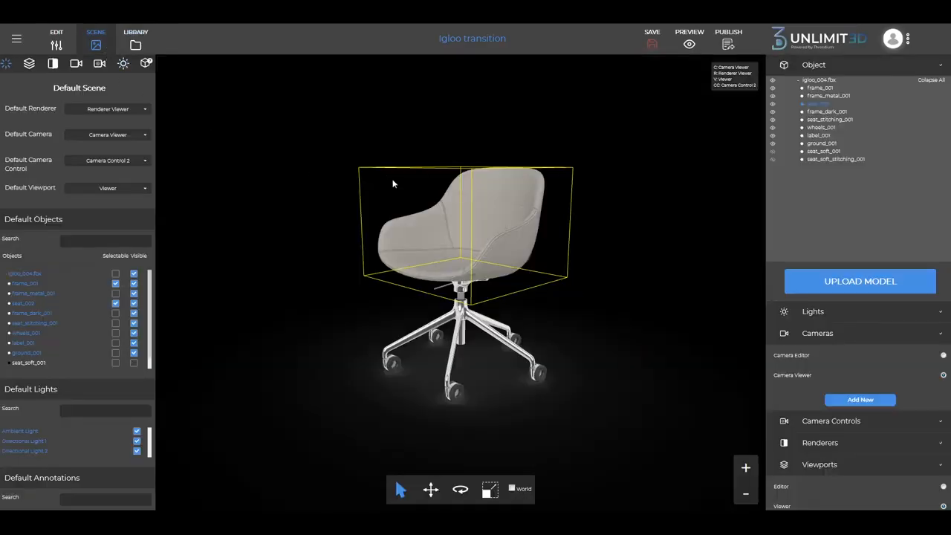
left_click(826, 104)
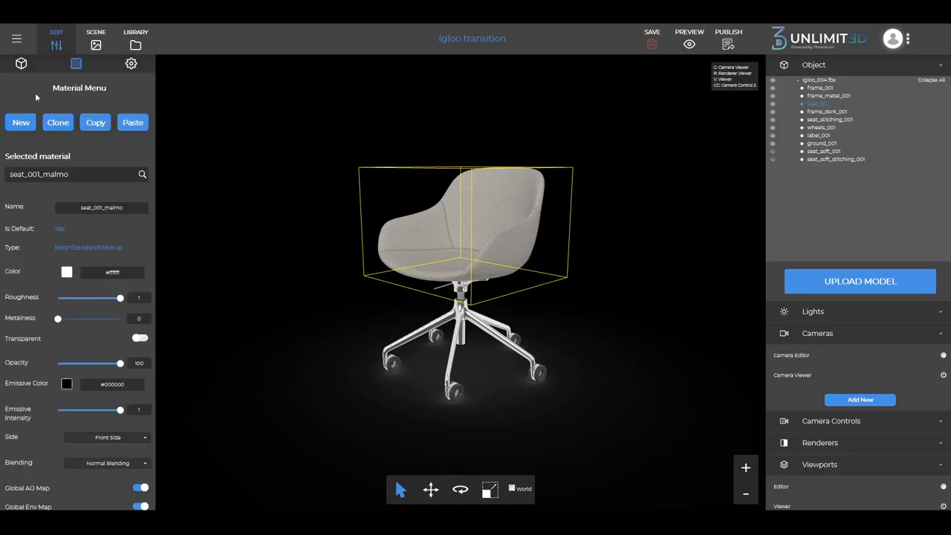
left_click(21, 63)
left_click(124, 113)
double_click(124, 113)
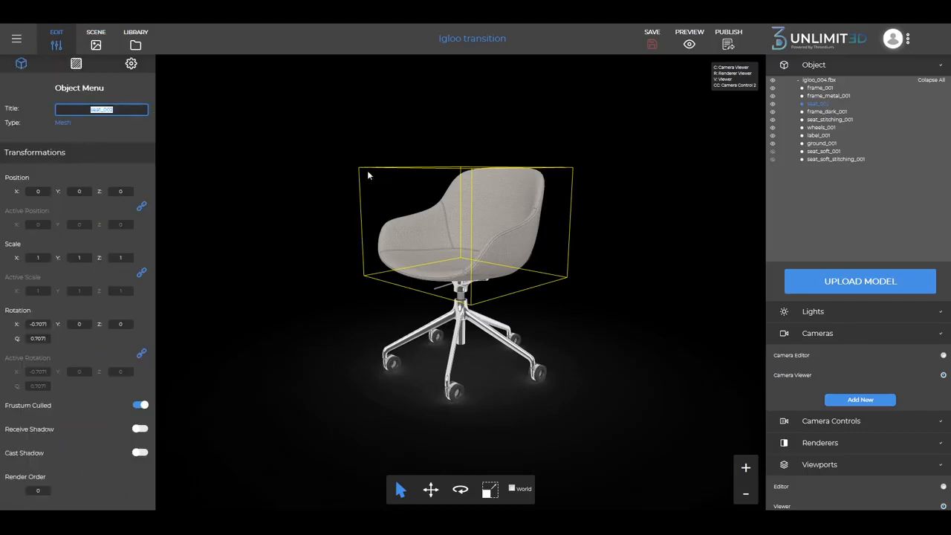
Return to the code editor and replace the part_name placeholder in the shortName condition with seat_002
key("alt+Tab")
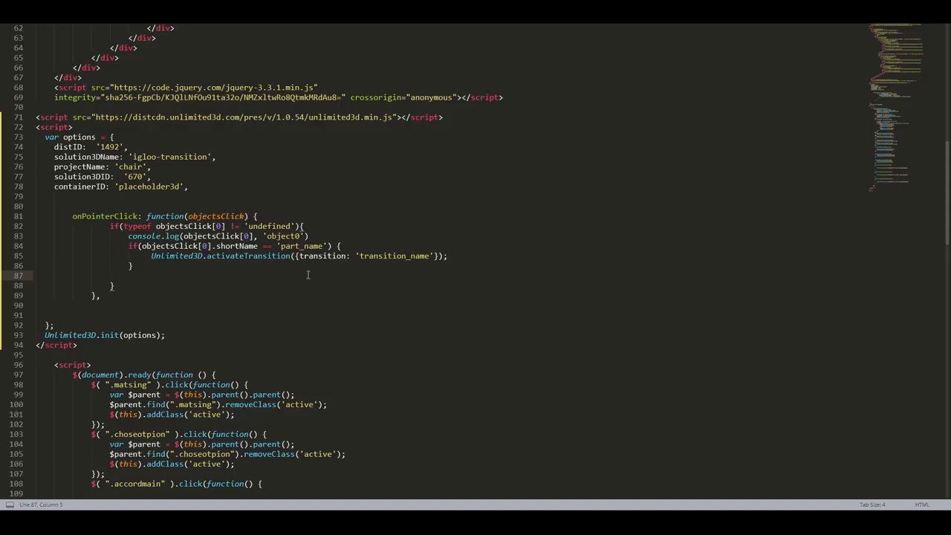
double_click(283, 245)
key("ctrl+v")
Switch back to the Unlimited3D editor and copy the name of the seat's camera transition, trans_seats, from the transitions library
key("alt+Tab")
left_click(135, 44)
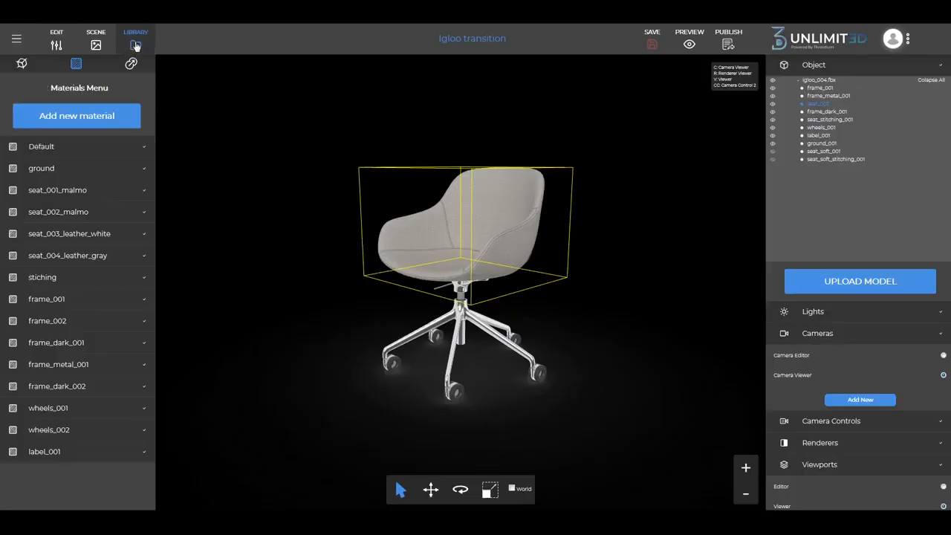
left_click(133, 64)
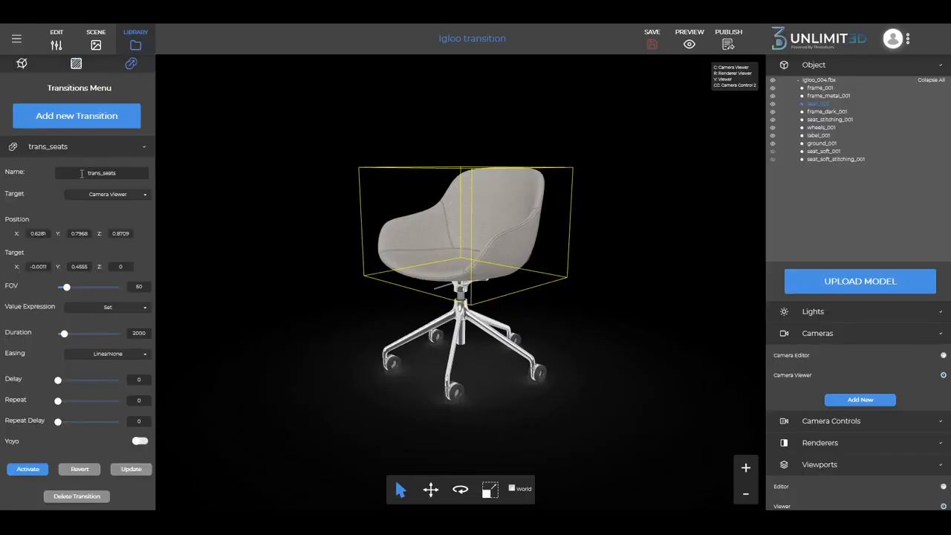
left_click_drag(82, 173, 145, 174)
key("ctrl+c")
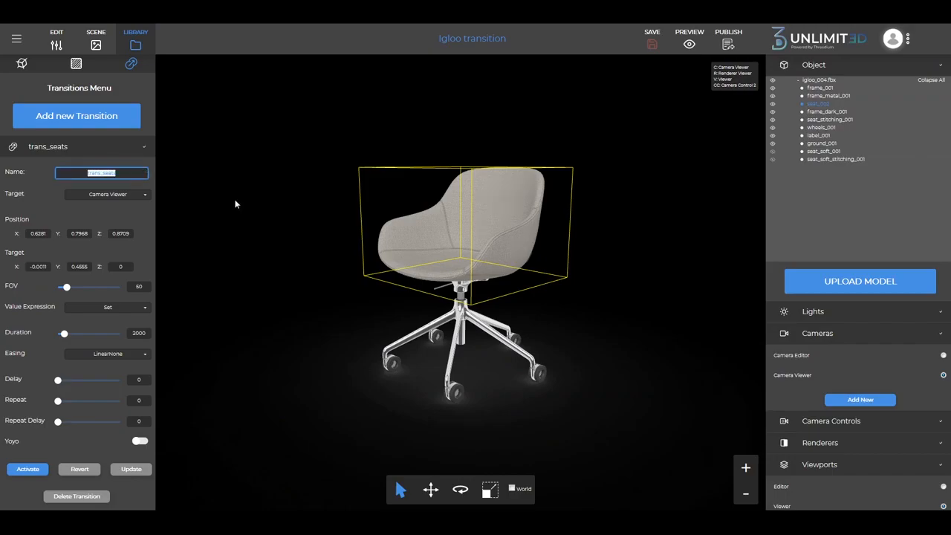
Return to the code editor, replace the transition_name placeholder with trans_seats and save the HTML file
key("alt+Tab")
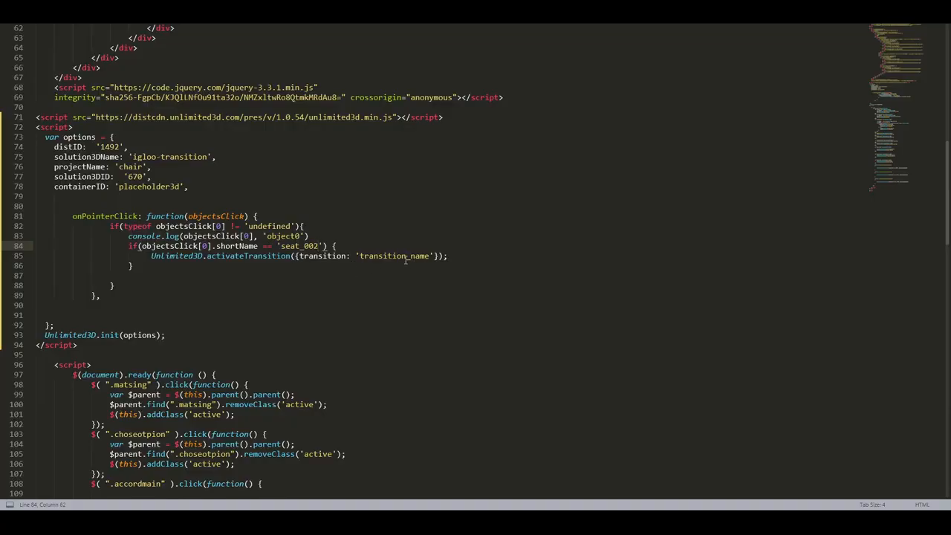
left_click_drag(359, 256, 435, 256)
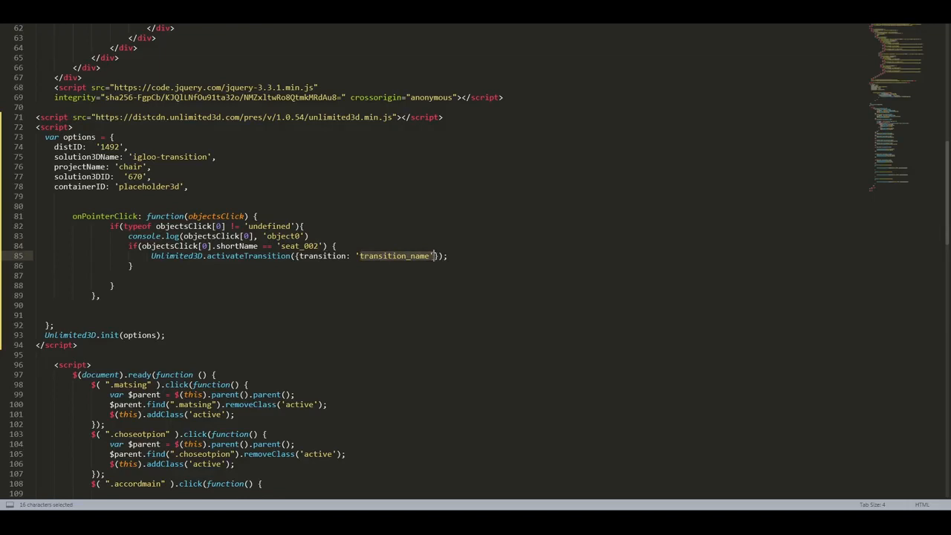
key("ctrl+v")
left_click(408, 283)
key("ctrl+s")
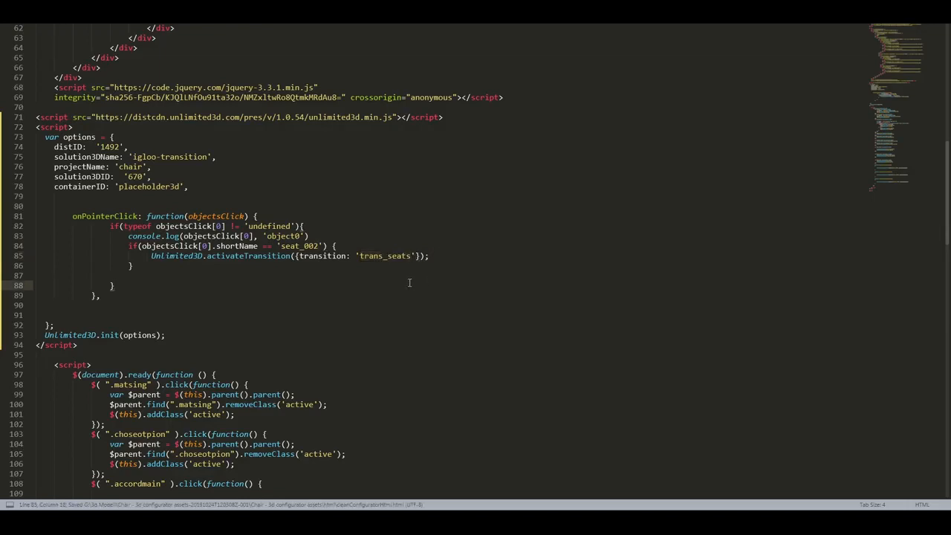
Switch to the Igloo configurator page and reload it to try the seat's click transition
key("alt+Tab")
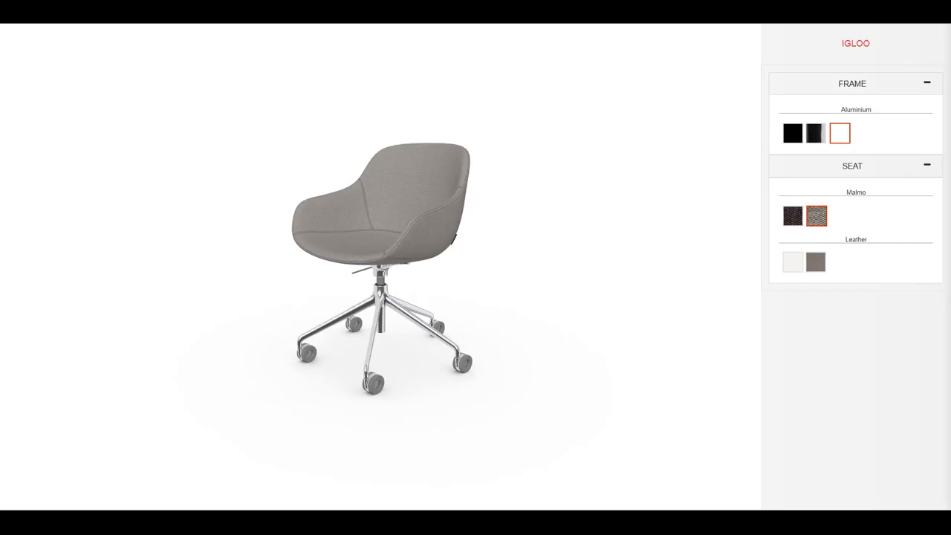
key("F5")
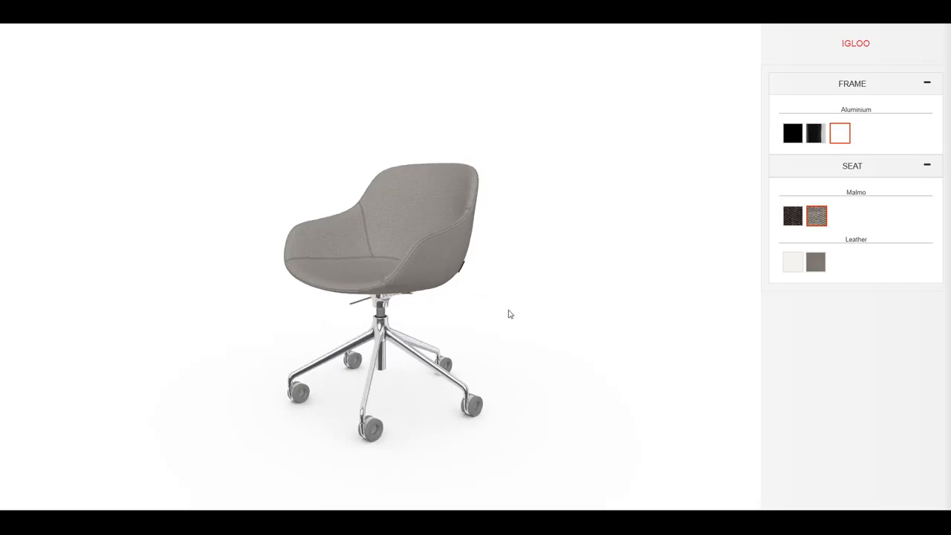
Return to the code editor and duplicate the seat_002 if block directly below the original inside onPointerClick
key("alt+Tab")
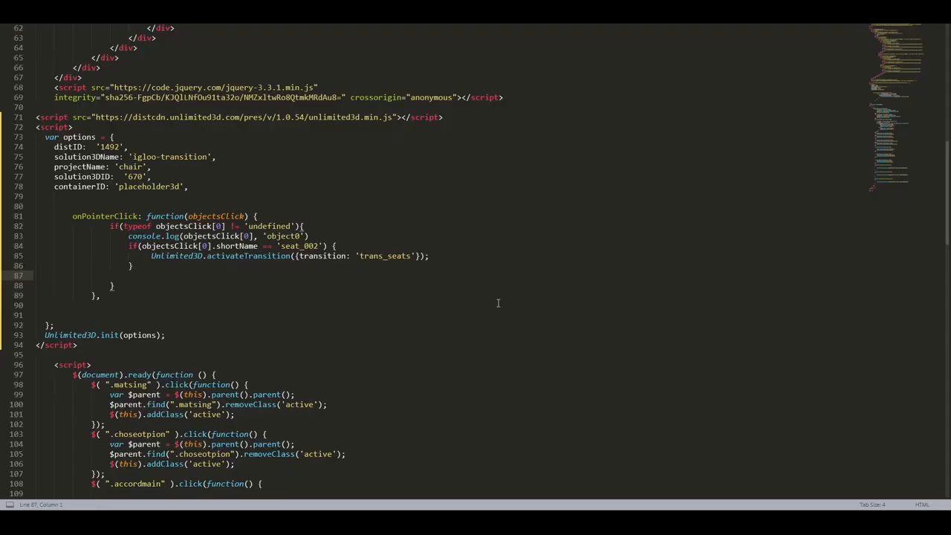
left_click(37, 250, "shift")
key("ctrl+c")
key("Down")
key("ctrl+v")
Switch to the Unlimited3D editor and copy the frame object's title, frame_001, from its object settings
key("alt+Tab")
left_click(159, 9)
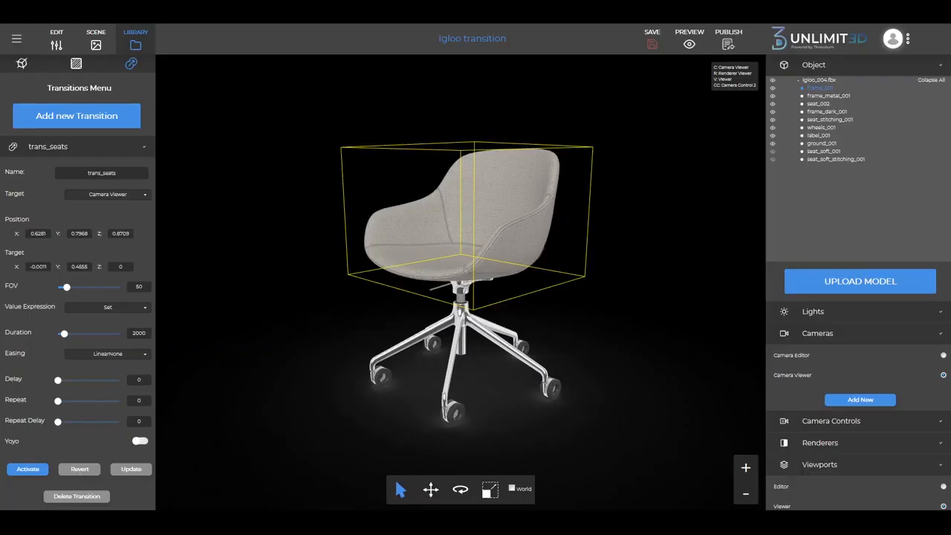
left_click(820, 89)
left_click(21, 63)
left_click_drag(87, 109, 159, 111)
left_click(688, 218)
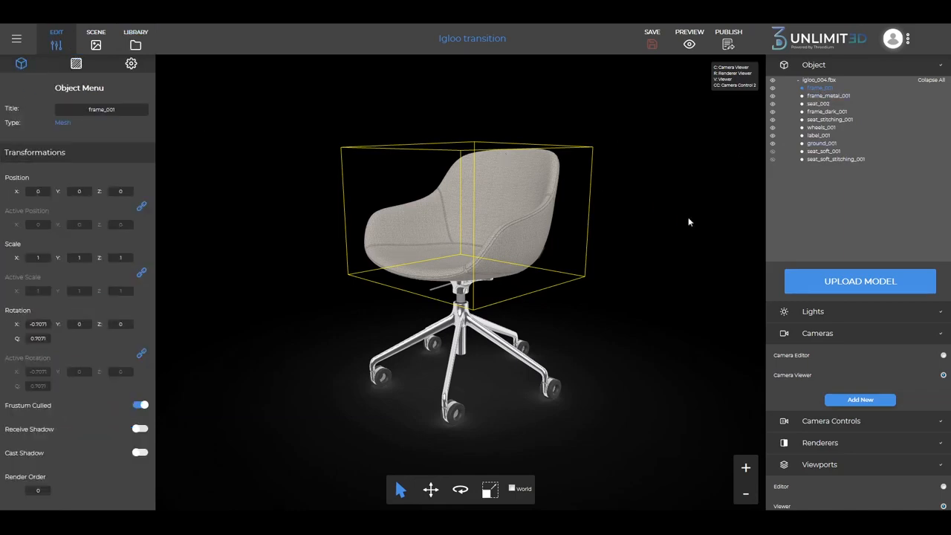
Return to the code editor and replace seat_002 with frame_001 in the second if condition
key("alt+Tab")
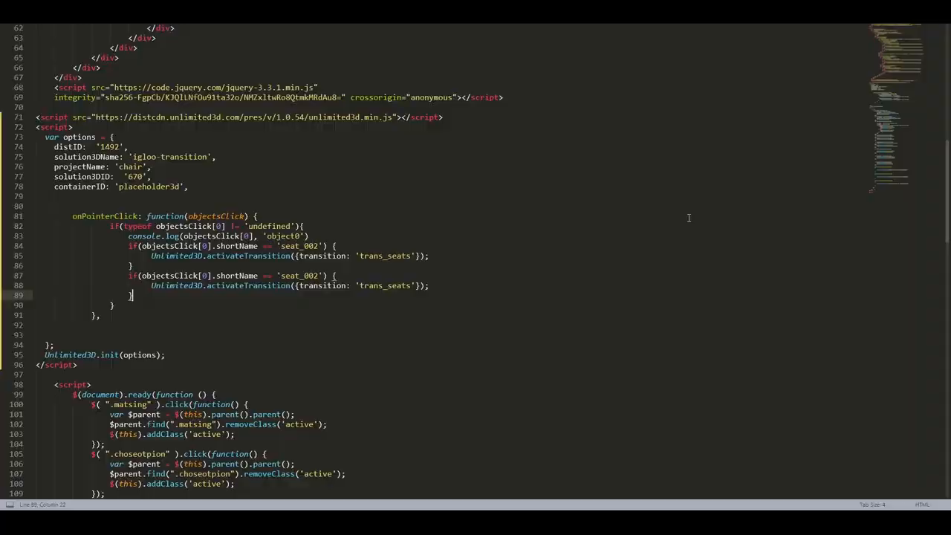
left_click_drag(281, 276, 321, 275)
key("ctrl+v")
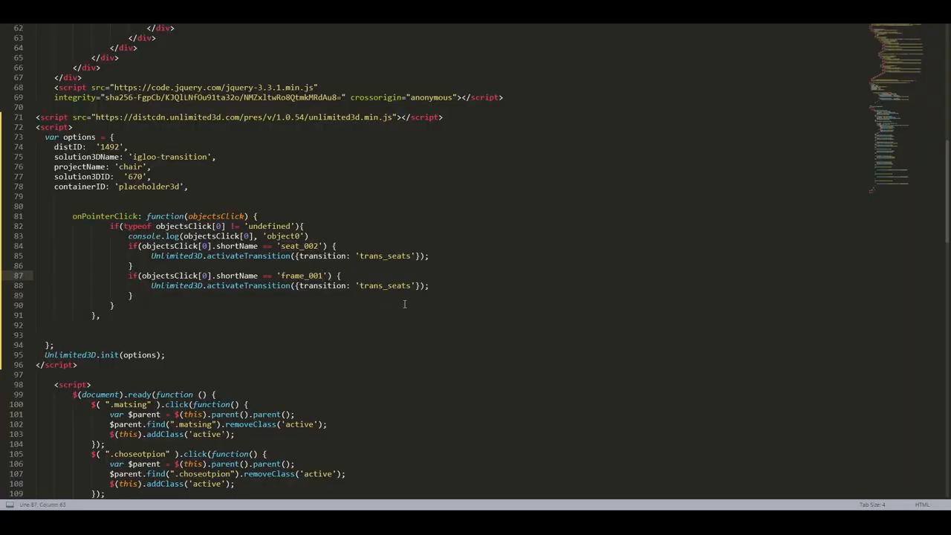
Switch back to the Unlimited3D editor and copy the name of the frame's camera transition, trans-frame, from the transitions library
key("alt+Tab")
left_click(135, 41)
left_click(131, 64)
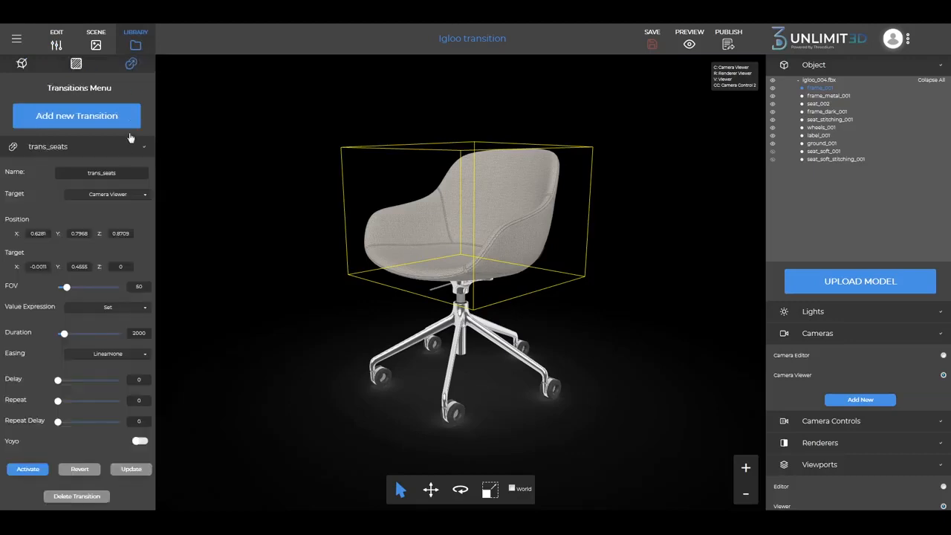
left_click(112, 150)
double_click(84, 174)
left_click_drag(73, 194, 213, 199)
Return to the code editor, replace trans_seats with trans-frame in the frame_001 block and save the HTML file
key("alt+Tab")
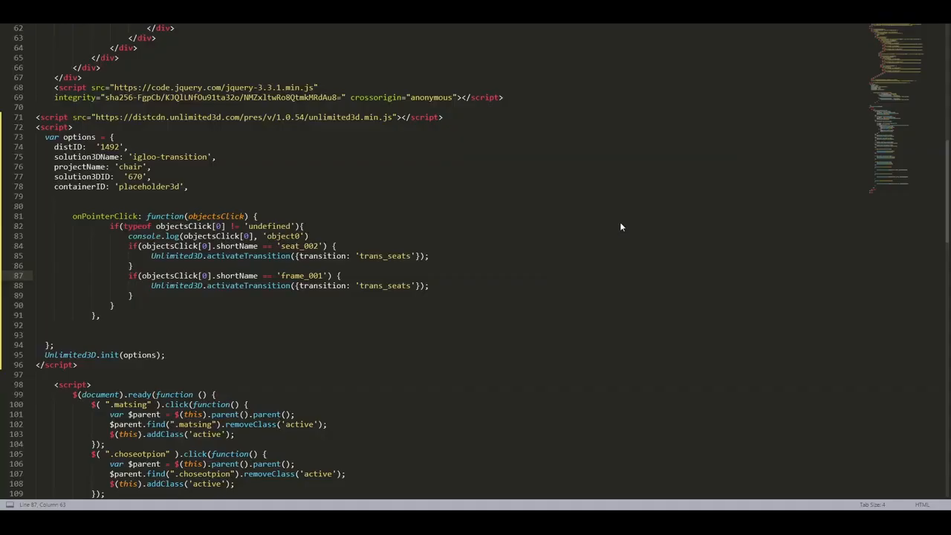
left_click_drag(359, 285, 411, 285)
key("ctrl+v")
key("ctrl+s")
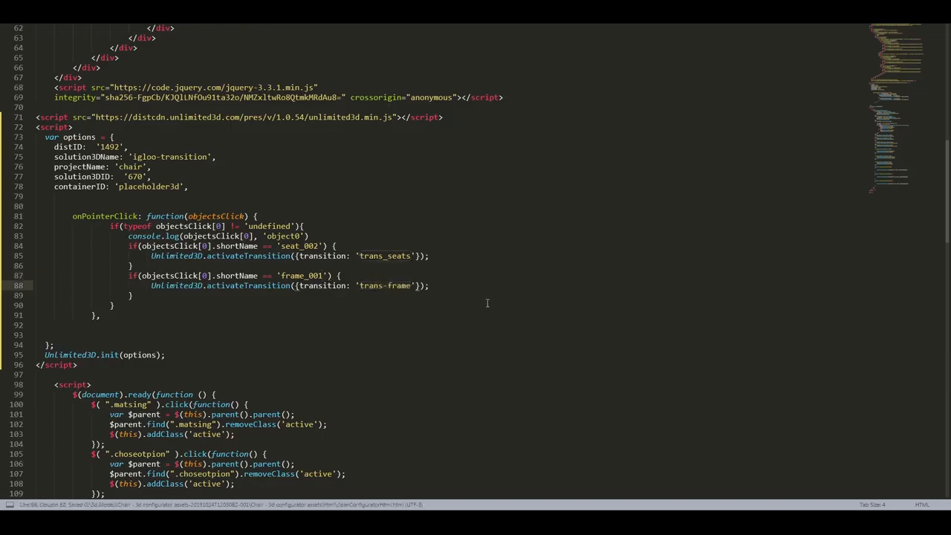
Switch to the Igloo configurator page, reload it and test the frame's camera transition by selecting the chair's frame
key("alt+Tab")
key("ctrl+Tab")
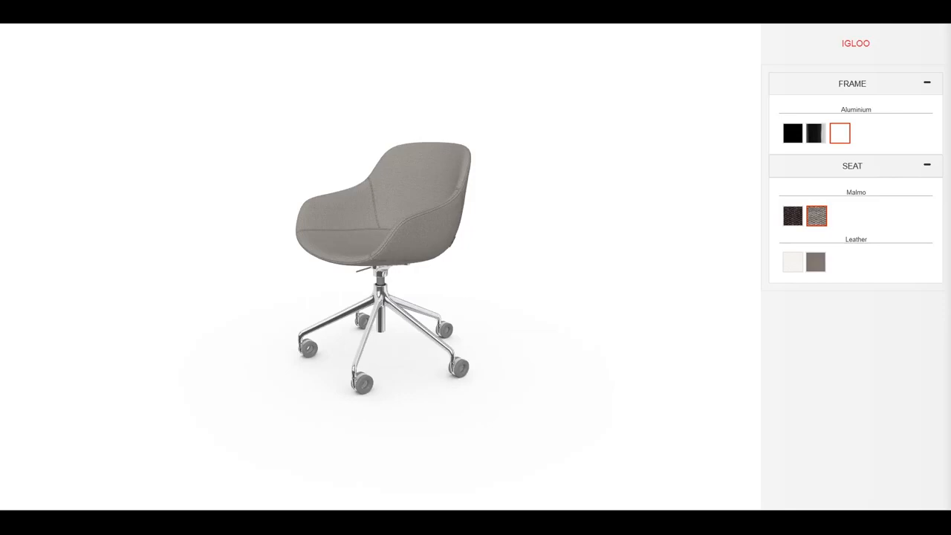
key("F5")
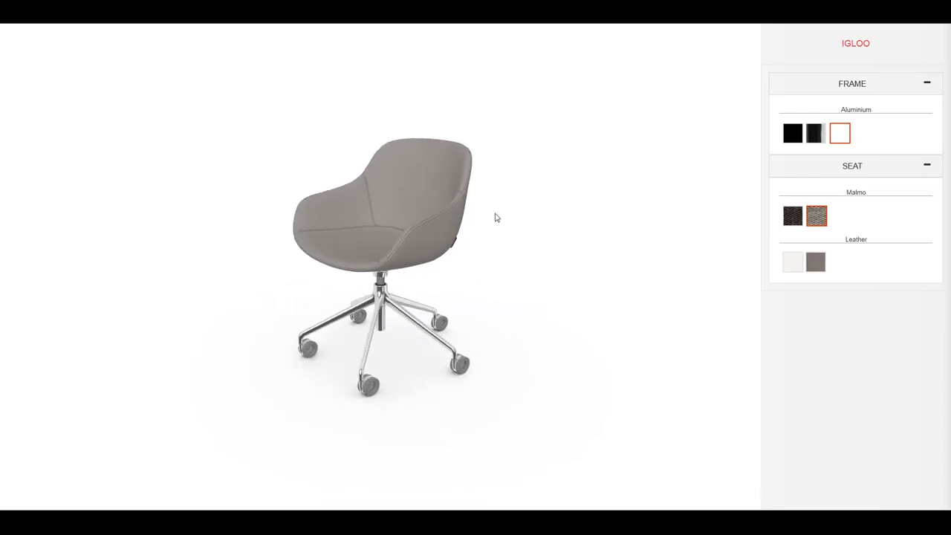
scroll(373, 336, "up", 5)
left_click_drag(373, 336, 494, 302)
scroll(492, 302, "down", 3)
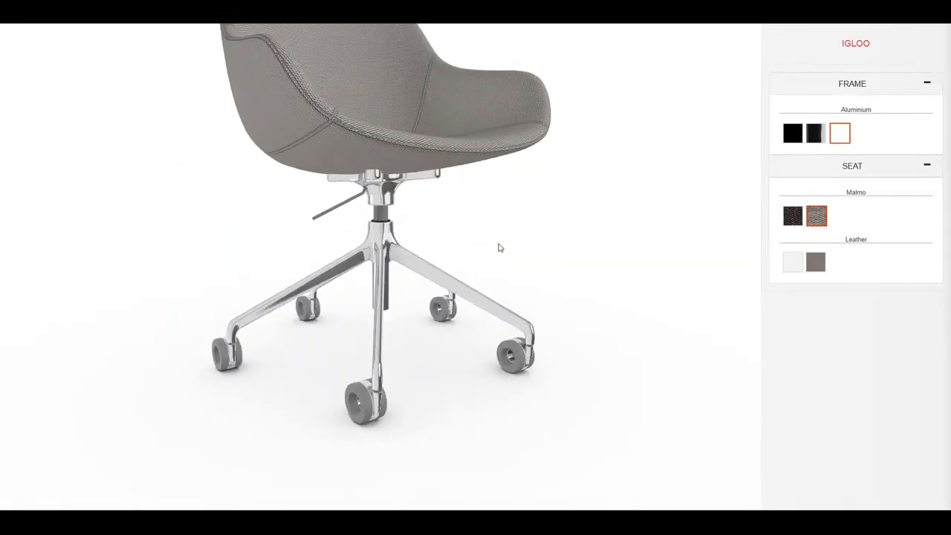
left_click_drag(550, 297, 588, 272)
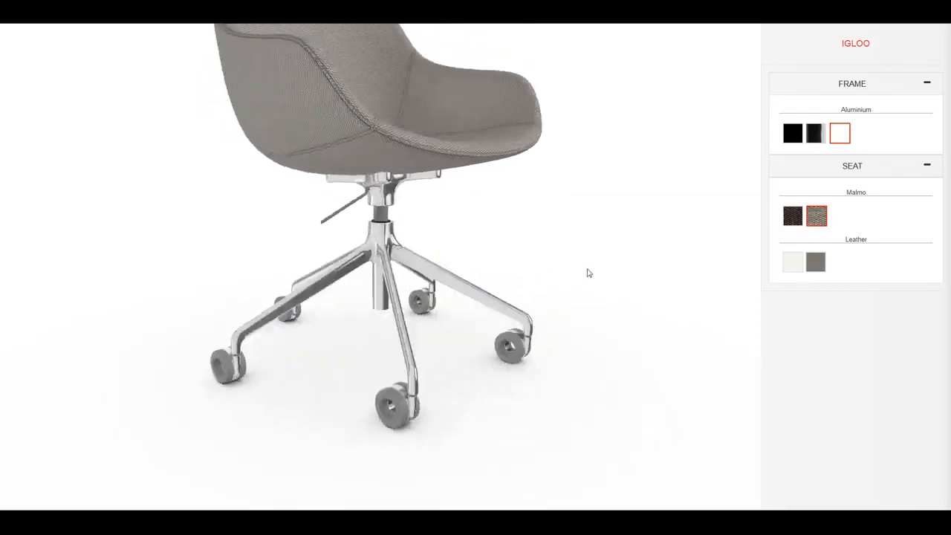
Test the seat and frame transitions on the chair again from different camera angles and zoom levels
left_click_drag(448, 140, 572, 187)
scroll(572, 187, "up", 5)
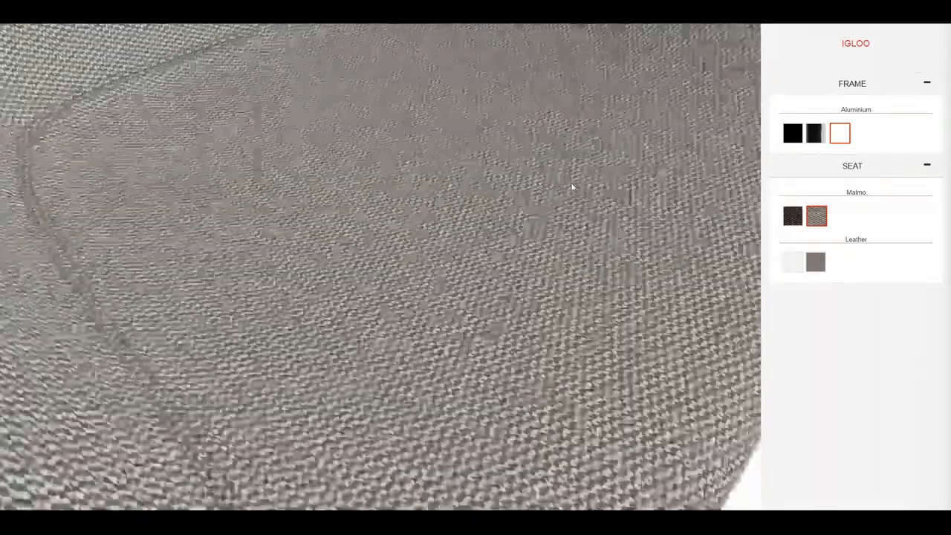
scroll(572, 187, "down", 5)
scroll(551, 282, "down", 4)
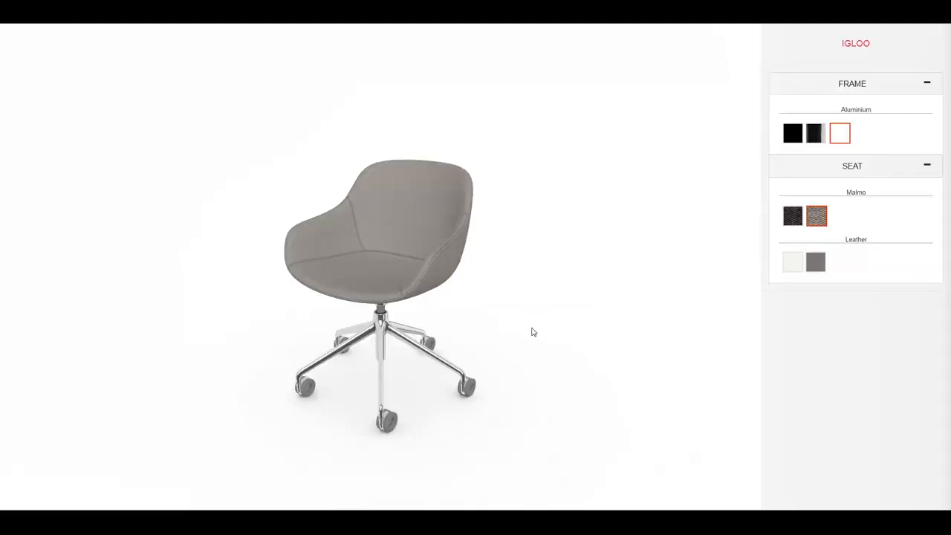
left_click_drag(532, 331, 414, 350)
scroll(461, 326, "up", 5)
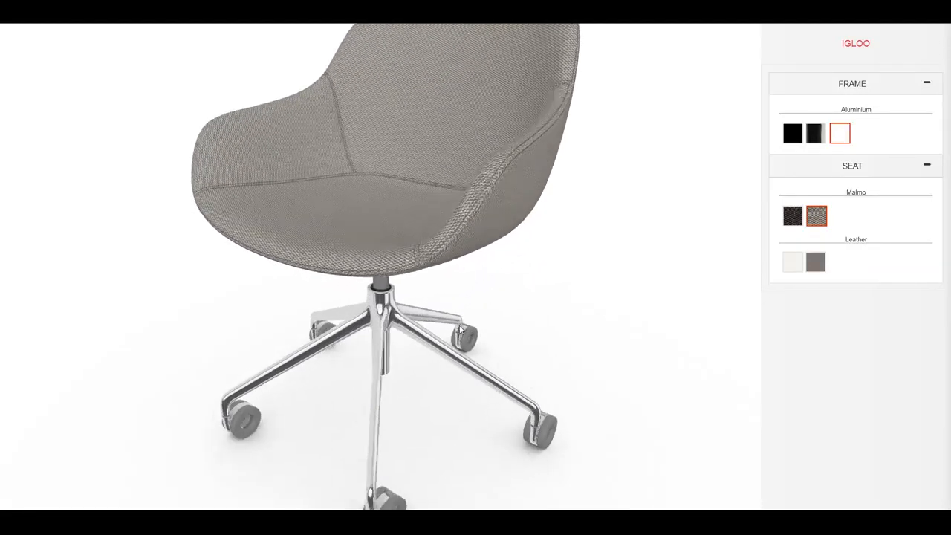
scroll(471, 219, "up", 5)
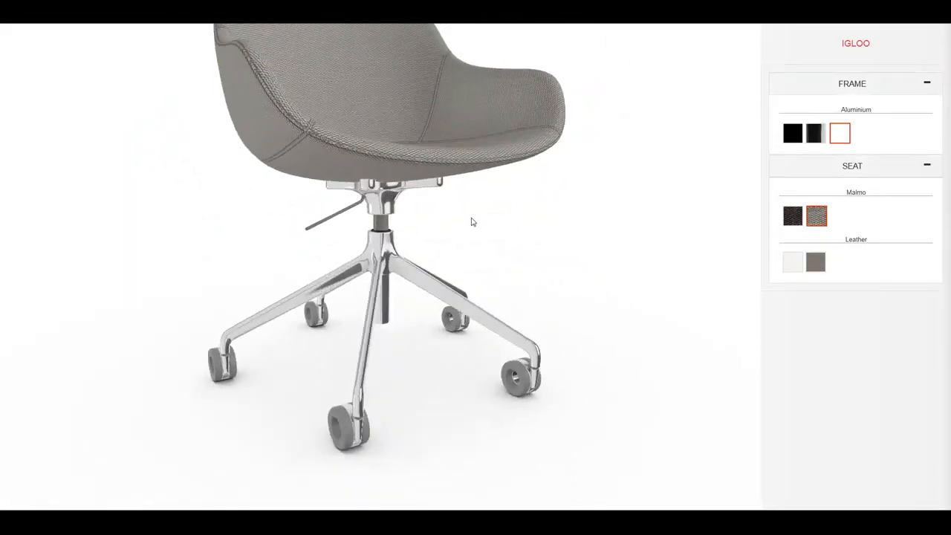
scroll(453, 252, "down", 5)
left_click_drag(431, 283, 232, 364)
scroll(399, 258, "up", 5)
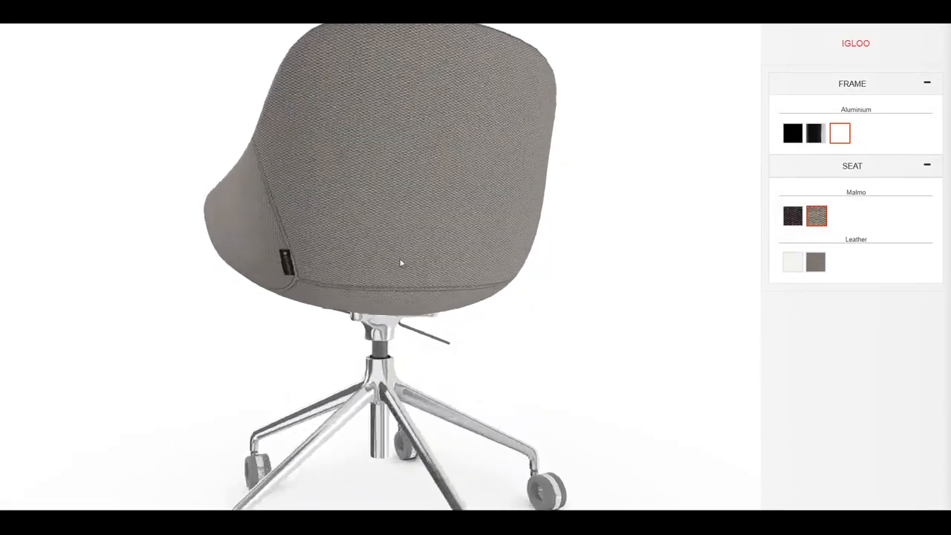